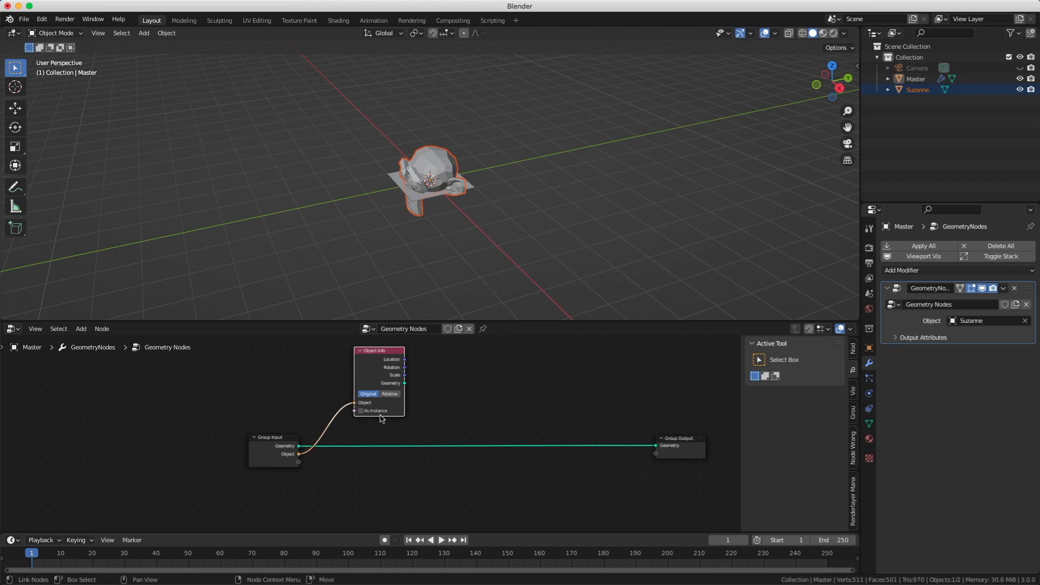
Step: Connect the Object Info node's Geometry output to the Group Output's Geometry input
drag(405, 383, 655, 446)
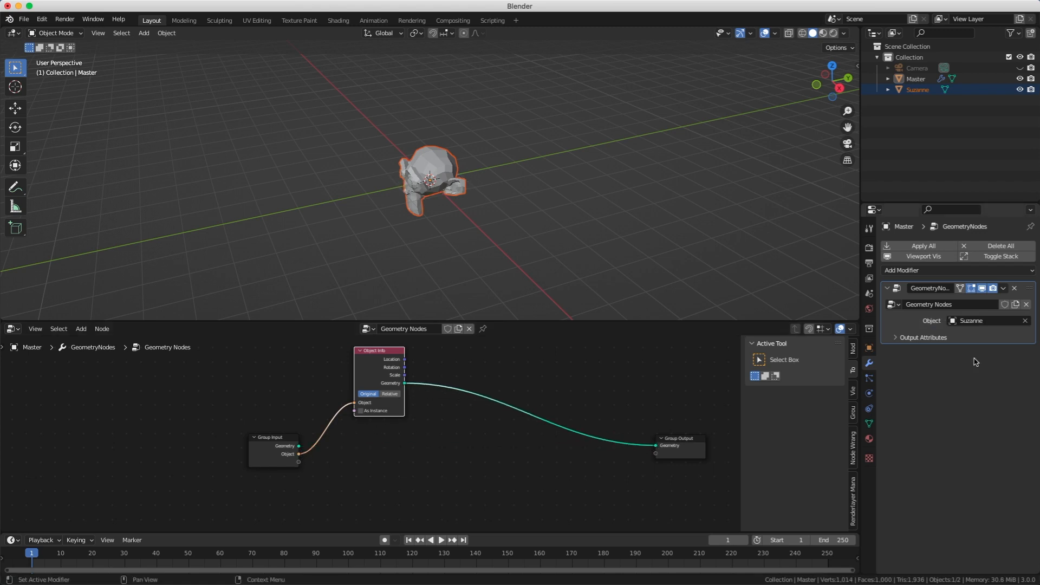
click(980, 324)
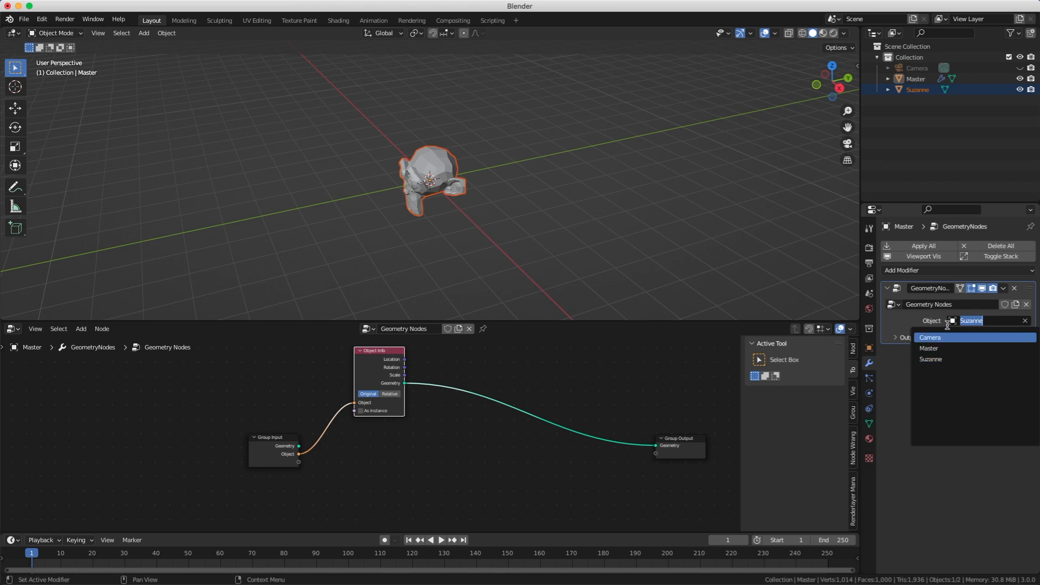
click(752, 235)
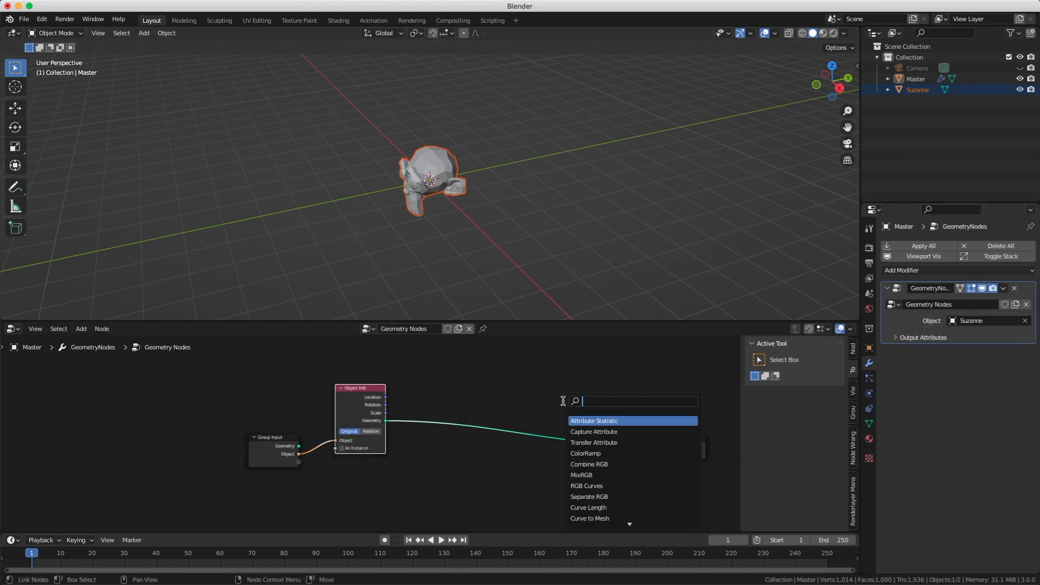
Step: Add a Distribute Points on Faces node on the link between Object Info and Group Output
text(dist)
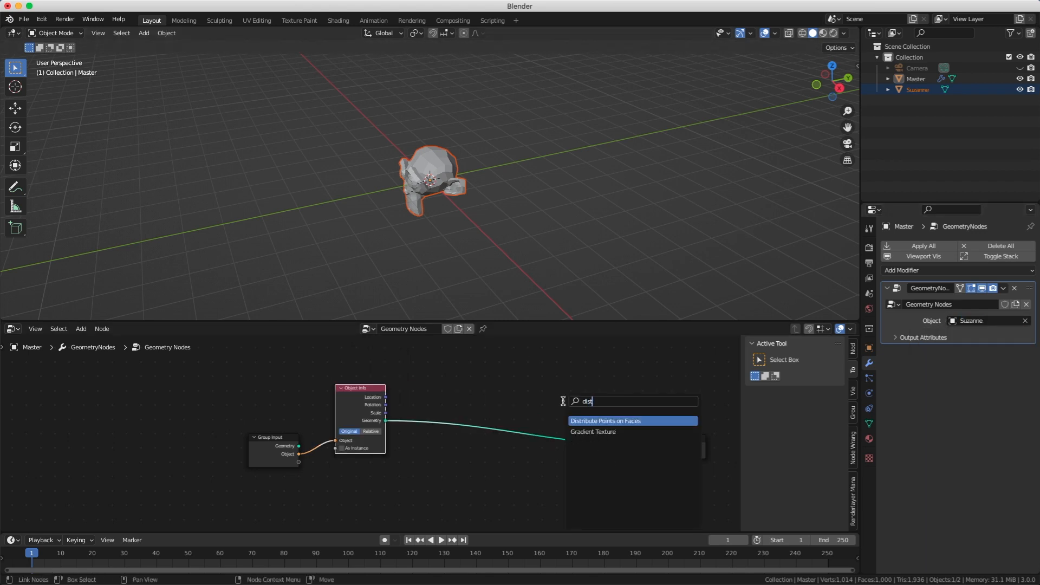
key(Return)
click(439, 387)
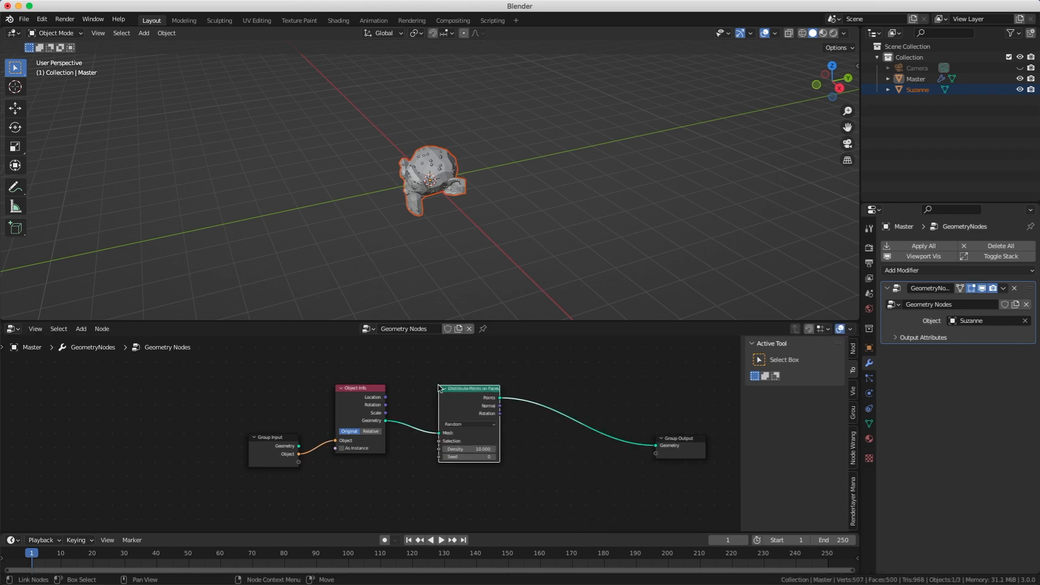
Step: Insert an Instance on Points node between Distribute Points on Faces and Group Output
ctrl+middle_drag(437, 213, 572, 217)
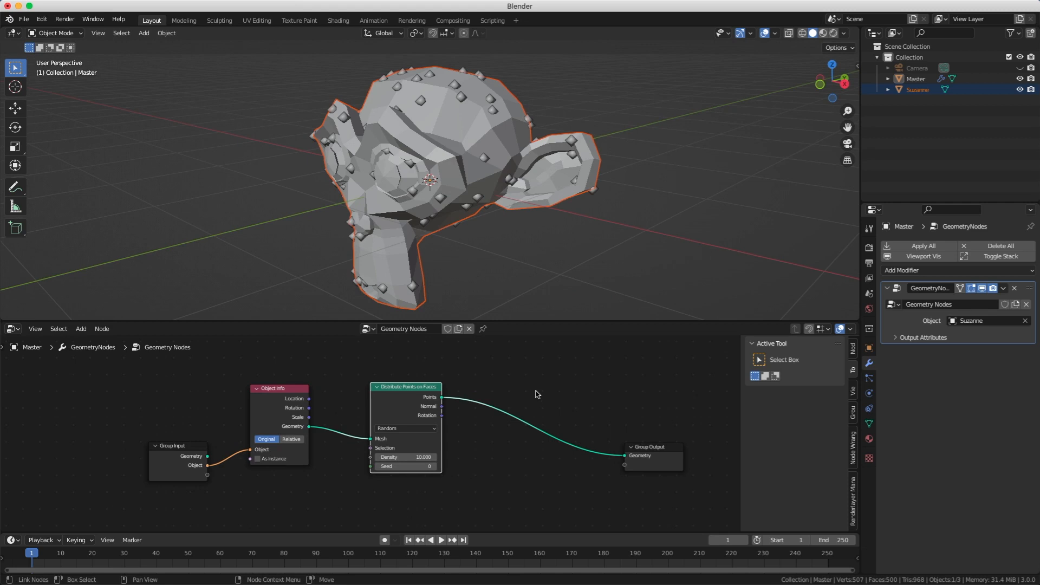
key(shift+a)
text(sinst)
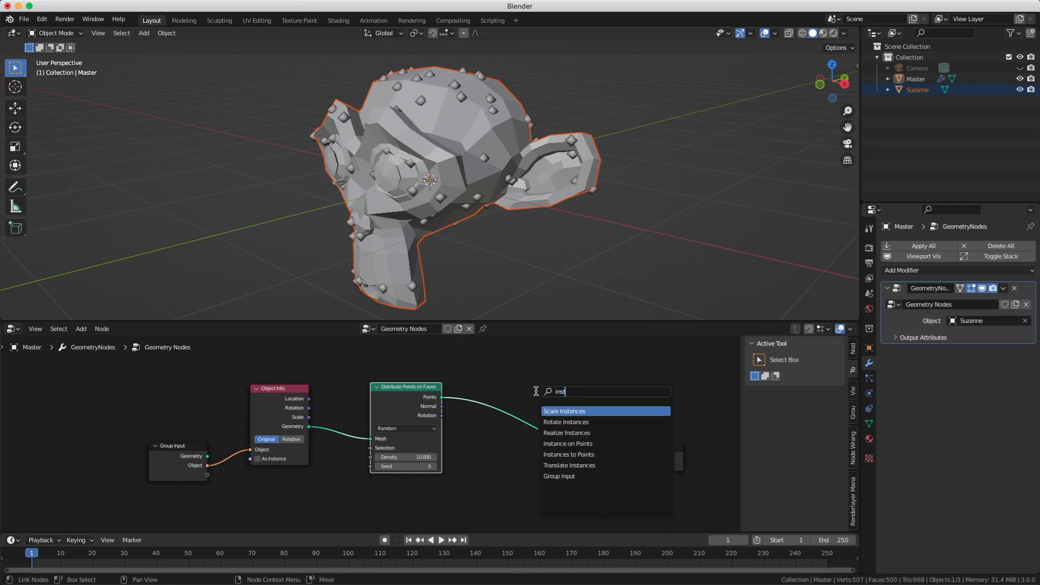
key(Down)
key(Down)
key(Down)
key(Return)
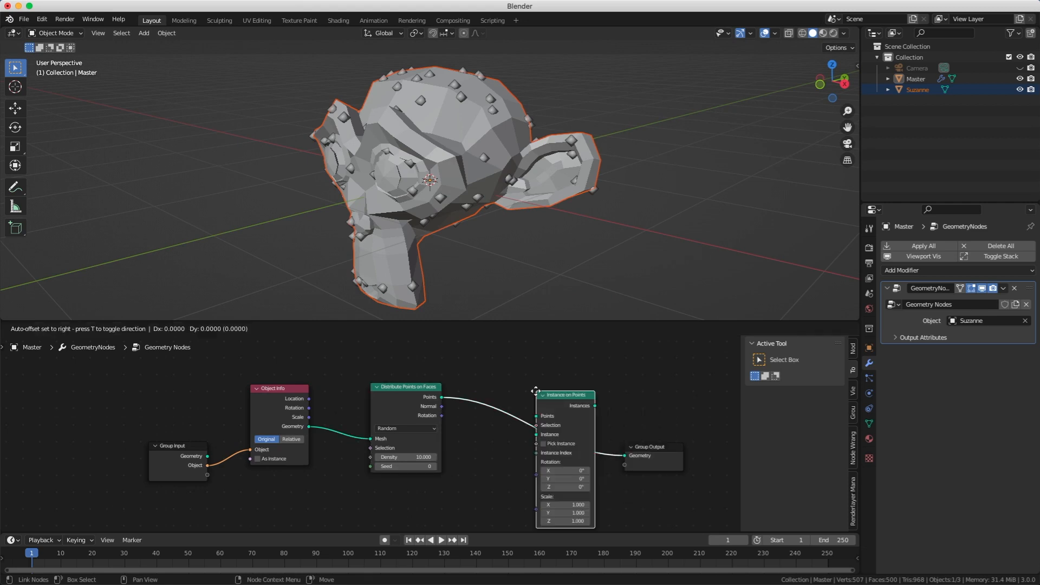
click(535, 391)
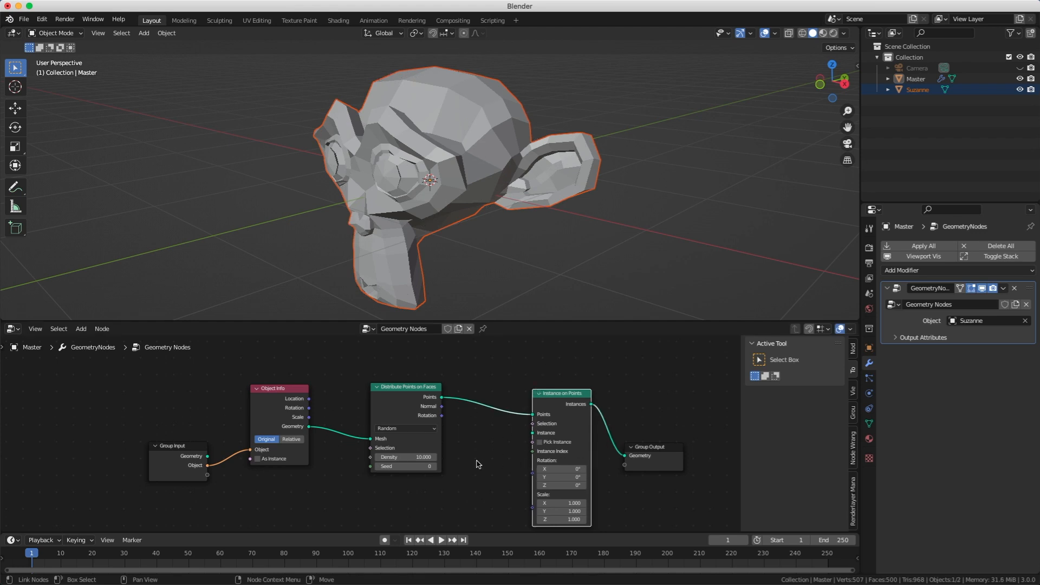
Step: Add an Ico Sphere mesh to the scene as the object for instancing
key(Home)
key(shift+a)
mouse_move(221, 103)
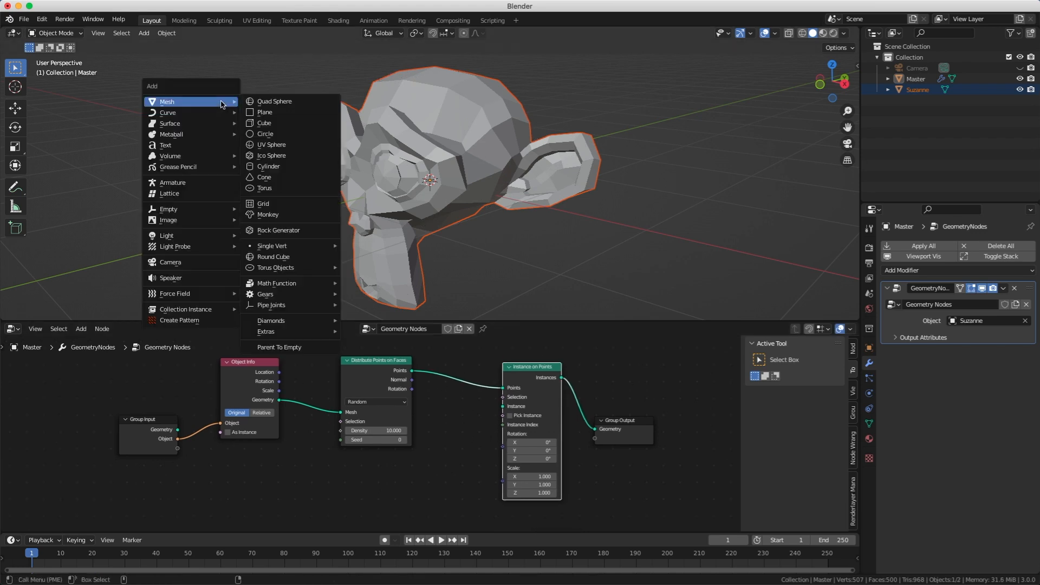
click(279, 156)
Step: Bring the Icosphere into Master's node tree as an Object Info node and link its Geometry to the Instance input of Instance on Points
ctrl+click(922, 88)
drag(919, 79, 374, 487)
drag(415, 517, 503, 406)
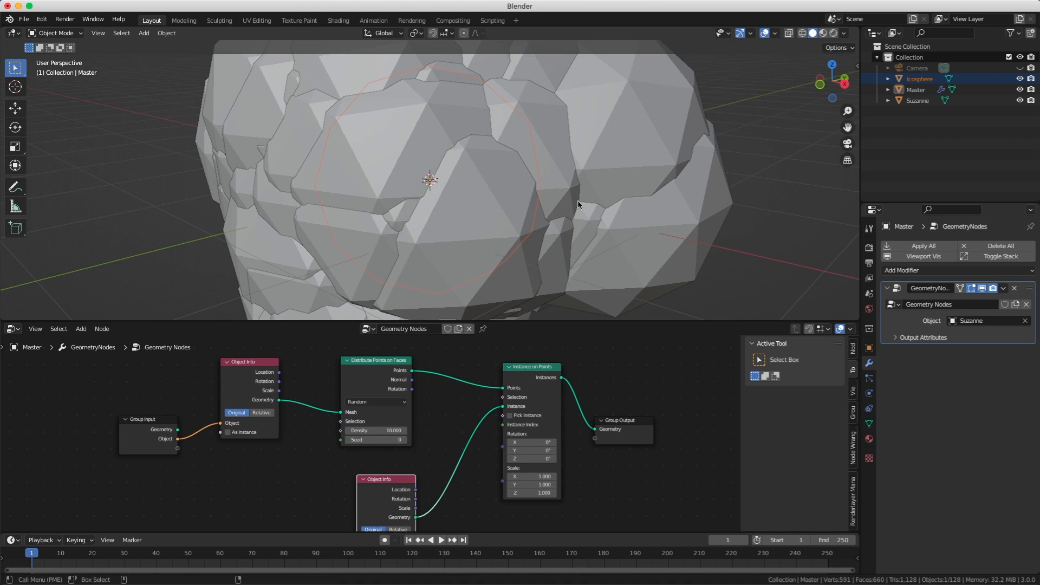
Step: Scale the Icosphere's whole mesh down to a tiny bead in Edit Mode, with the viewport returned to solid shading
scroll(572, 180, down, 3)
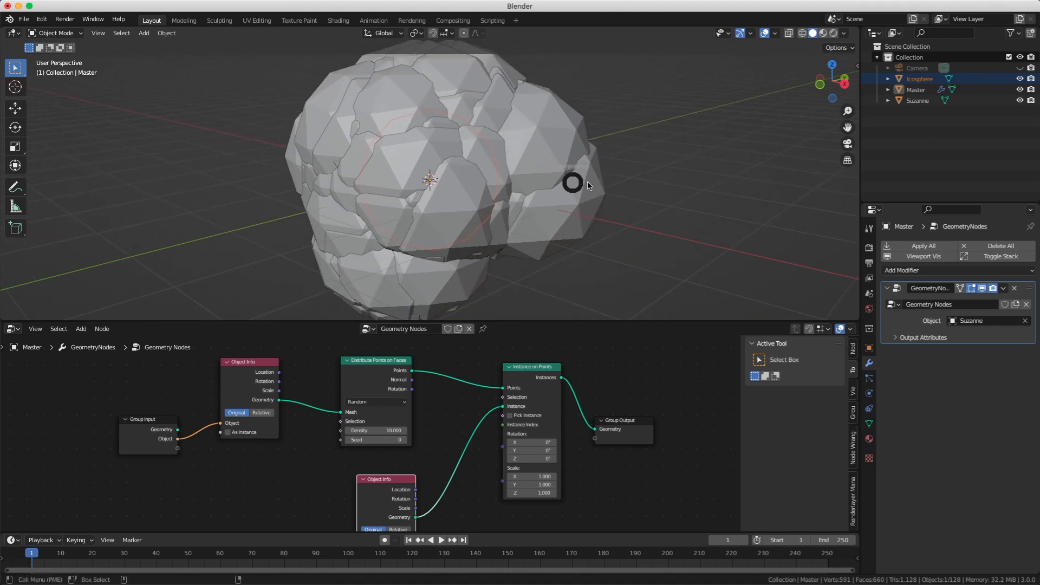
key(Tab)
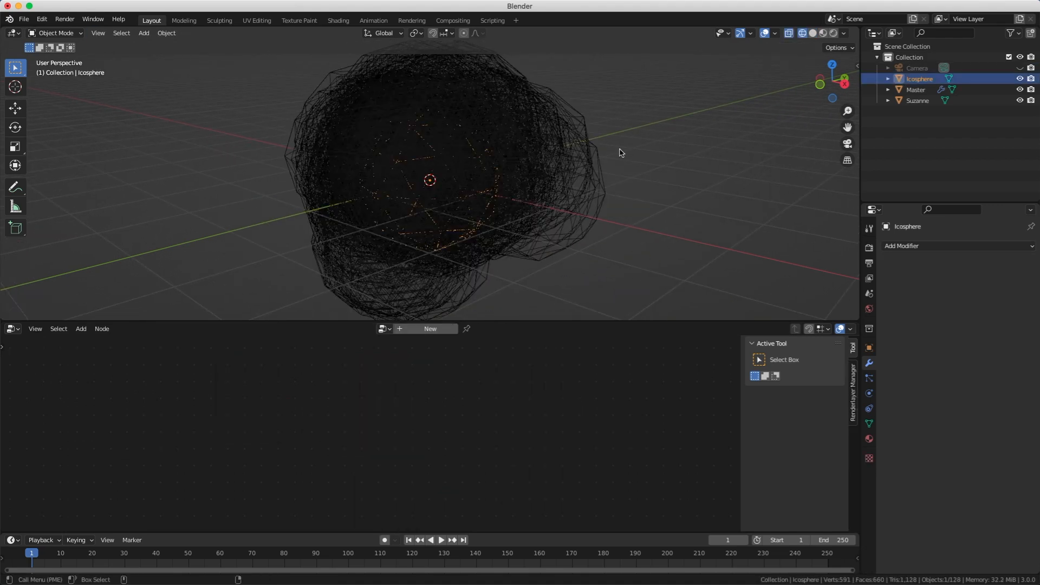
key(Tab)
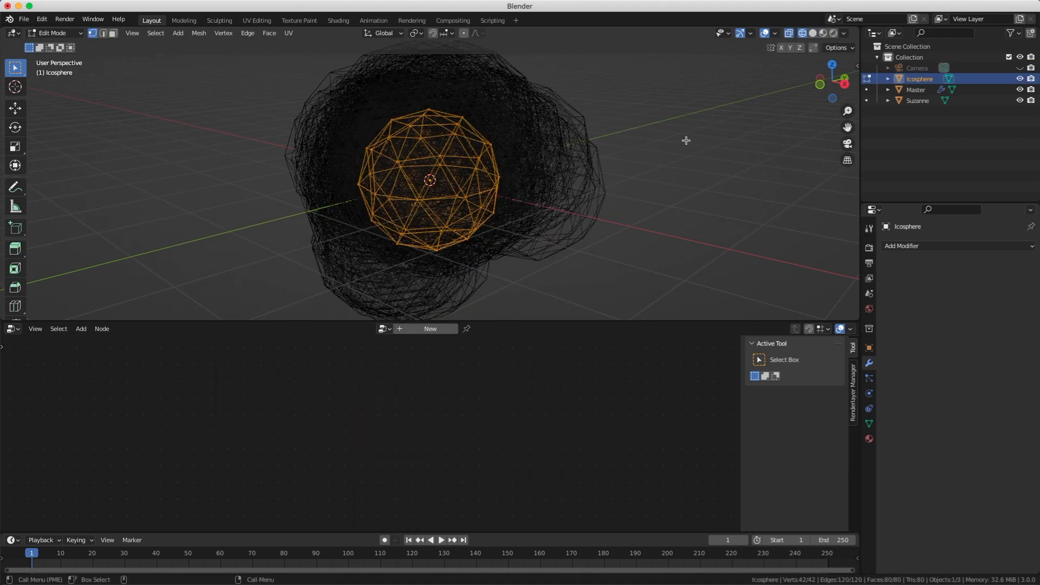
key(shift+space)
key(s)
key(s)
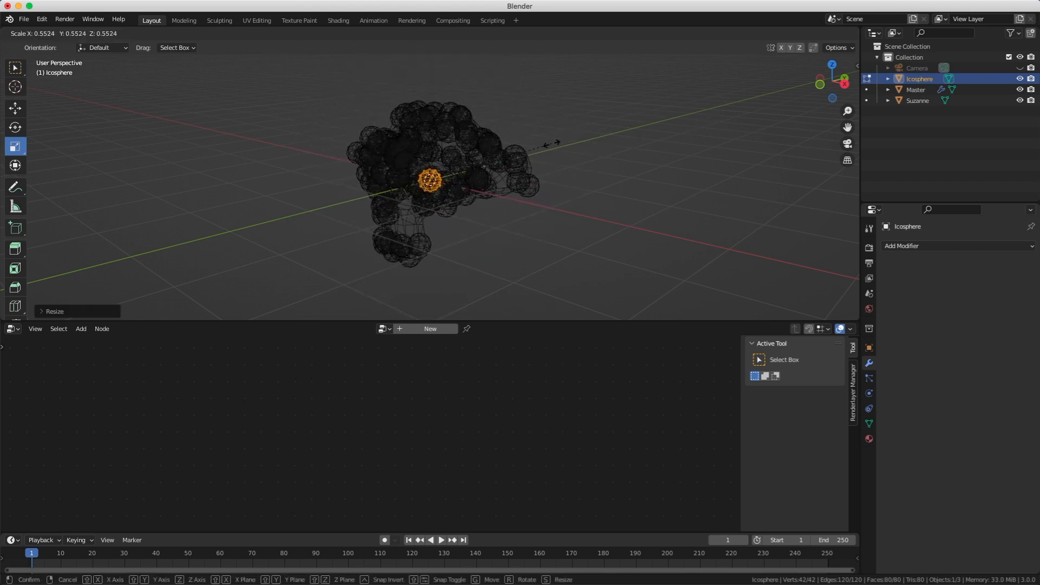
click(533, 147)
key(shift+z)
key(s)
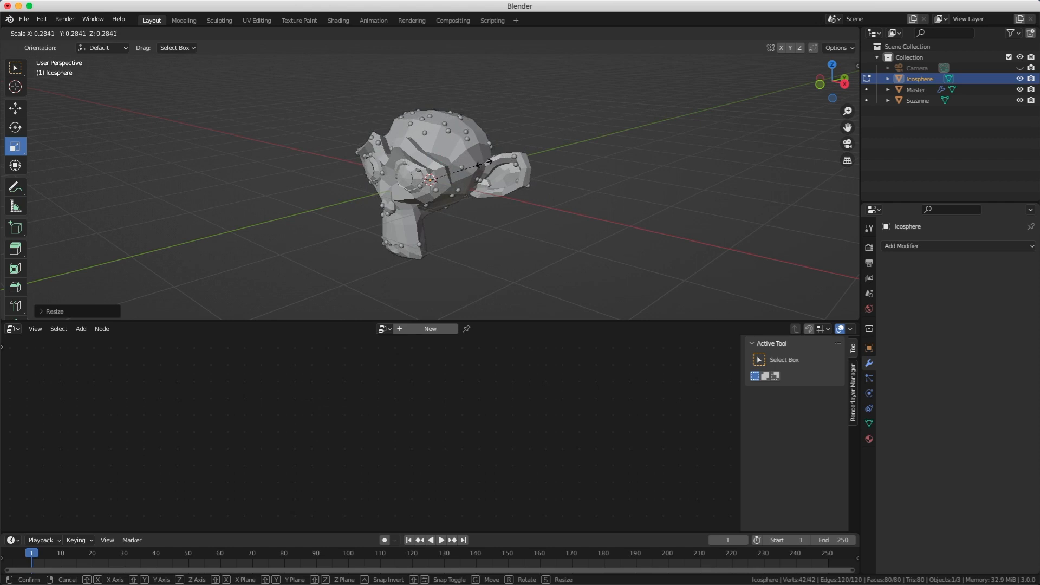
Step: Hide Suzanne in both the viewport and renders, and make Master the active object
click(1020, 100)
click(1030, 100)
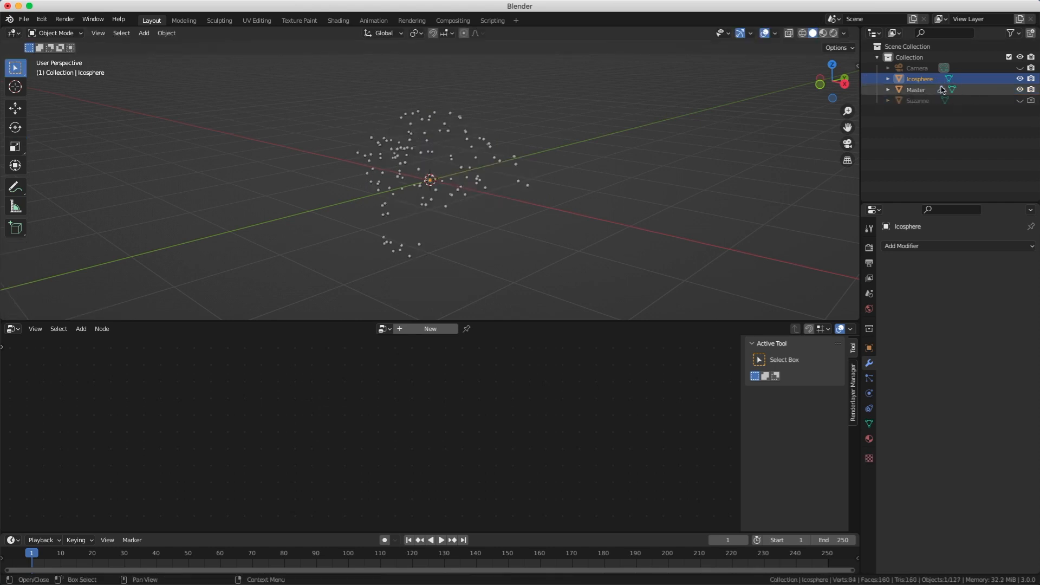
click(915, 89)
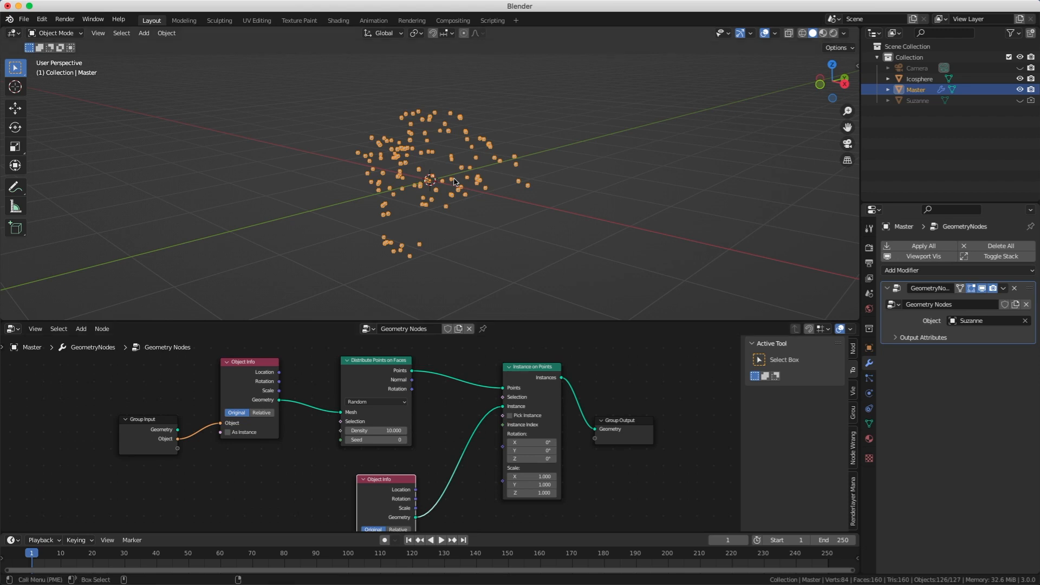
Step: Set the Density of the Random distribution in Distribute Points on Faces to 2000
scroll(443, 155, up, 4)
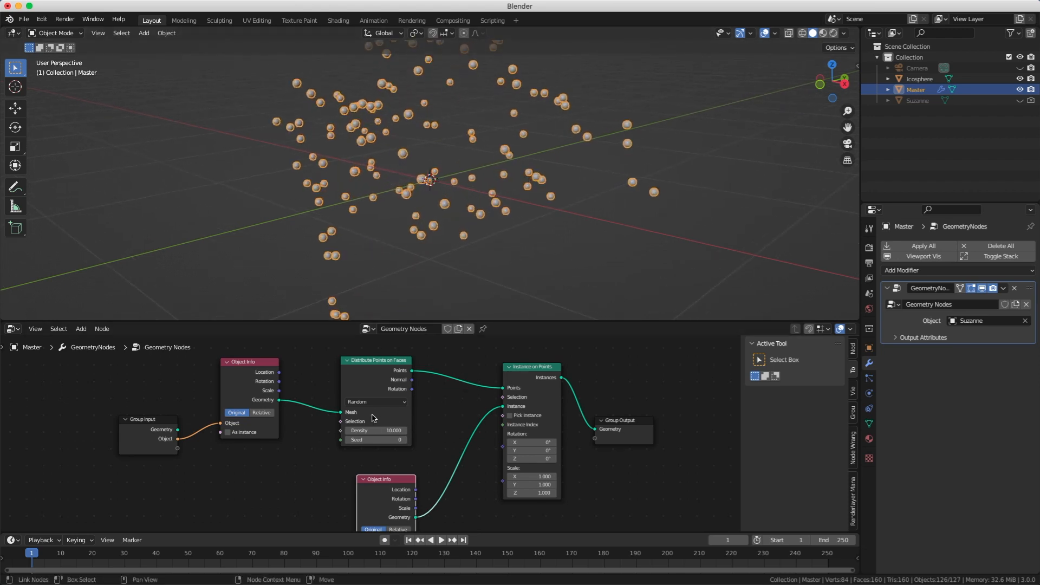
drag(367, 430, 2, 485)
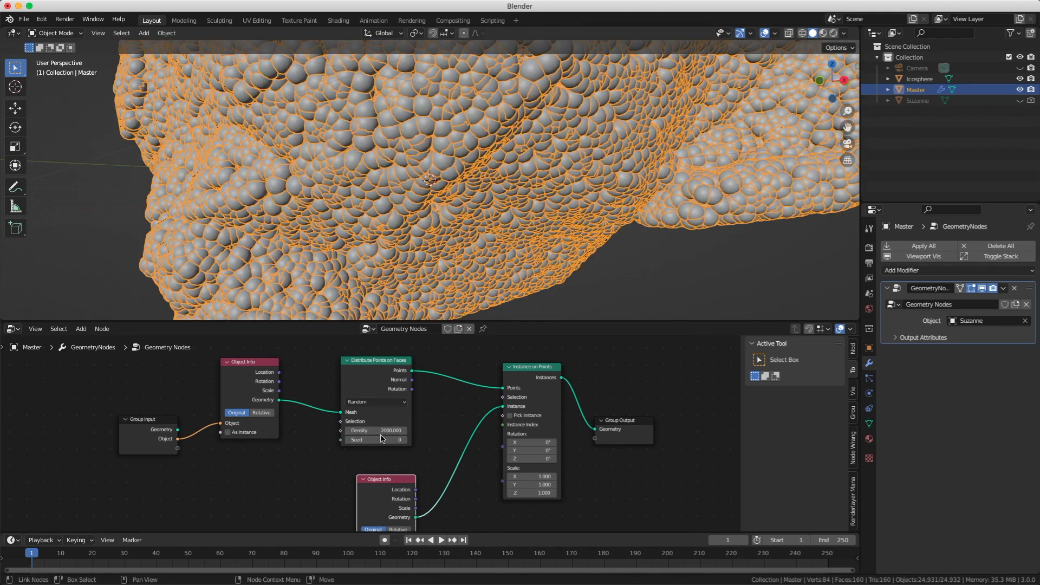
middle_drag(498, 131, 414, 127)
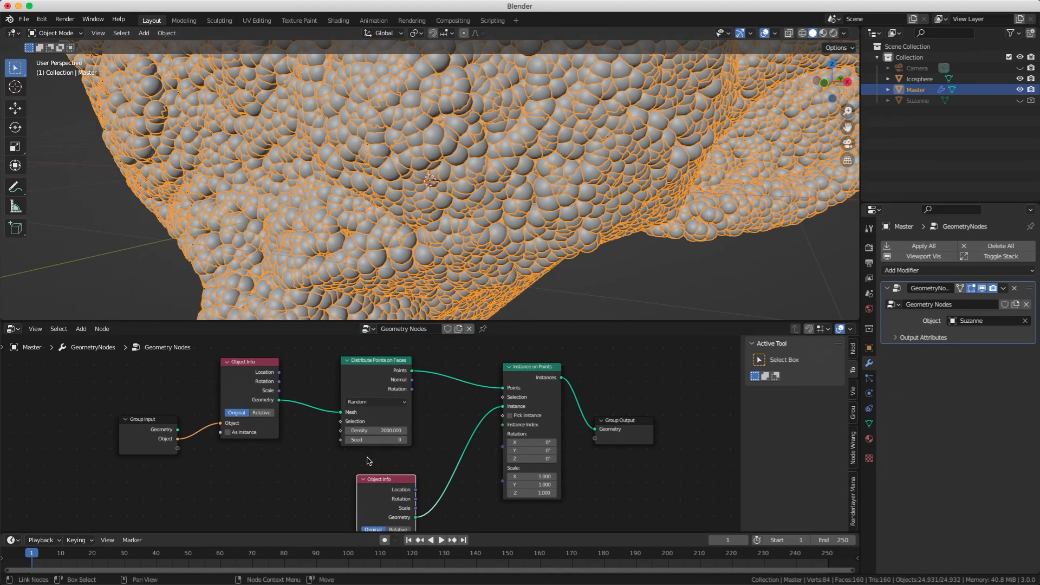
Step: Switch Distribute Points on Faces to Poisson Disk and set its Density Max to 2000
click(374, 403)
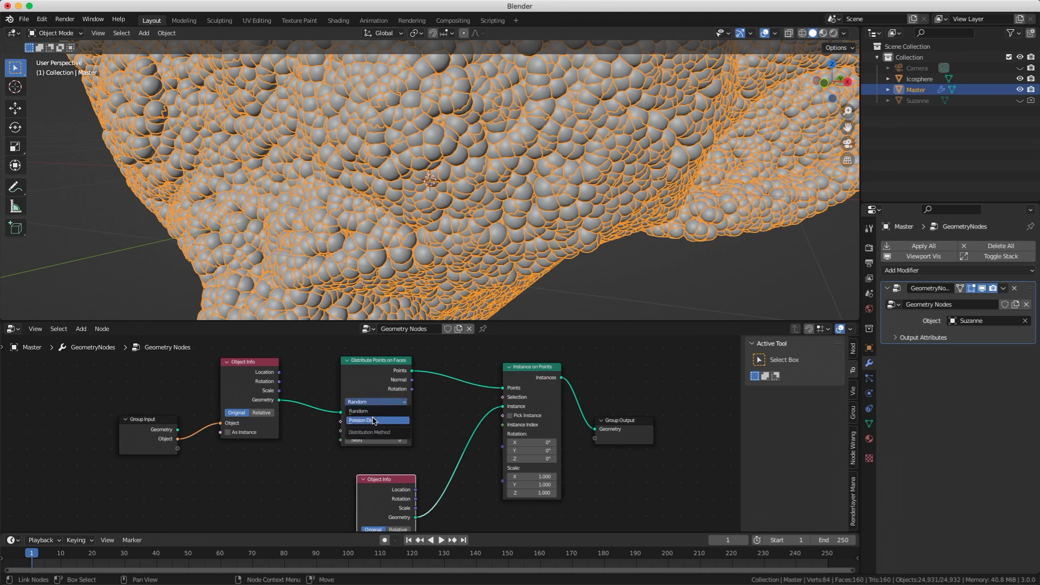
click(372, 421)
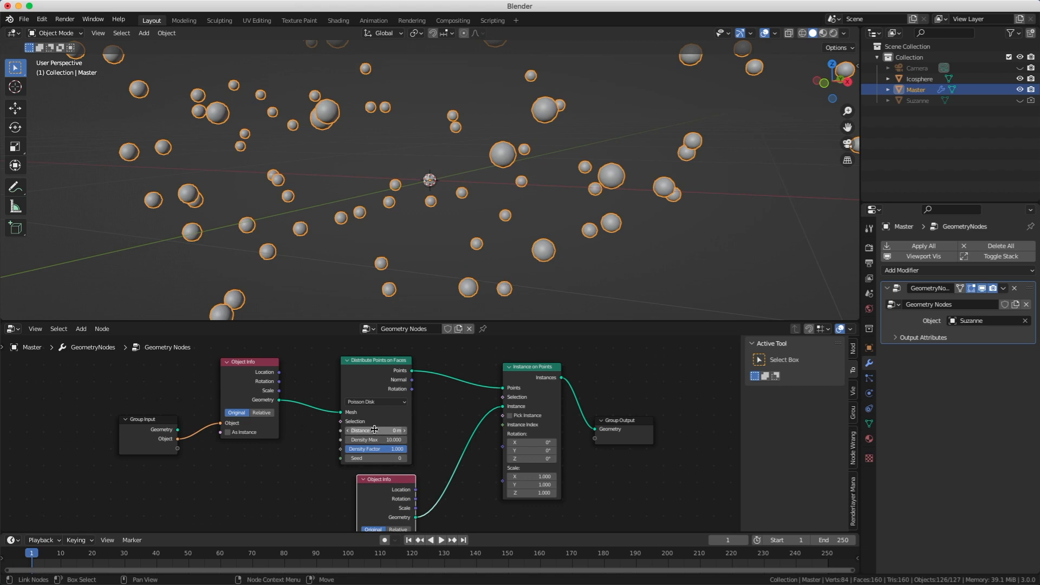
mouse_move(369, 431)
mouse_down()
mouse_move(398, 431)
mouse_move(369, 431)
mouse_move(379, 441)
mouse_up()
click(380, 440)
text(200)
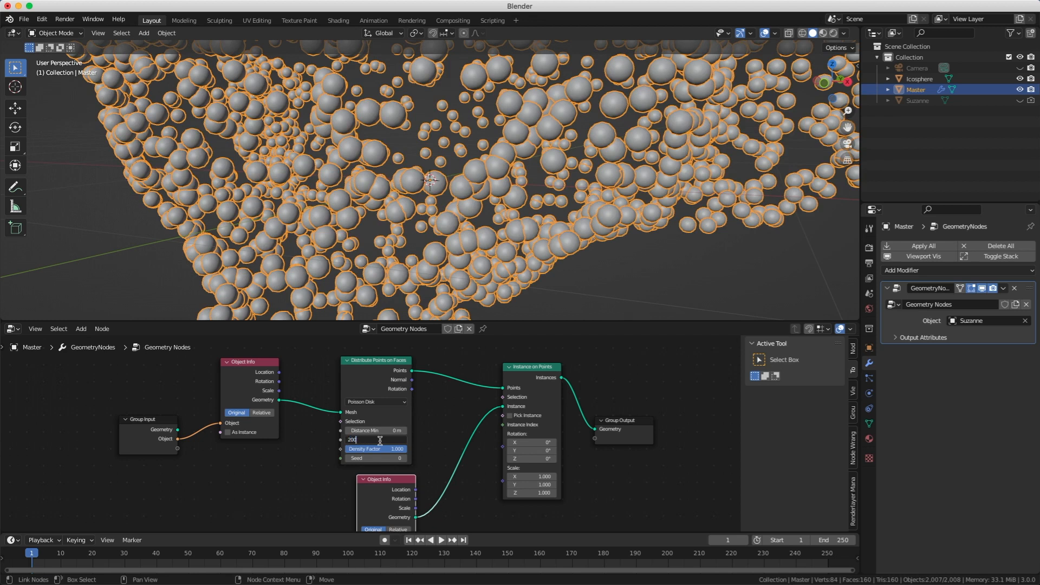
text(0)
key(Return)
Step: Set the Poisson Disk distribution's Distance Min to 0.035 m
mouse_move(372, 431)
shift+mouse_down()
mouse_move(391, 431)
mouse_move(380, 431)
shift+mouse_up()
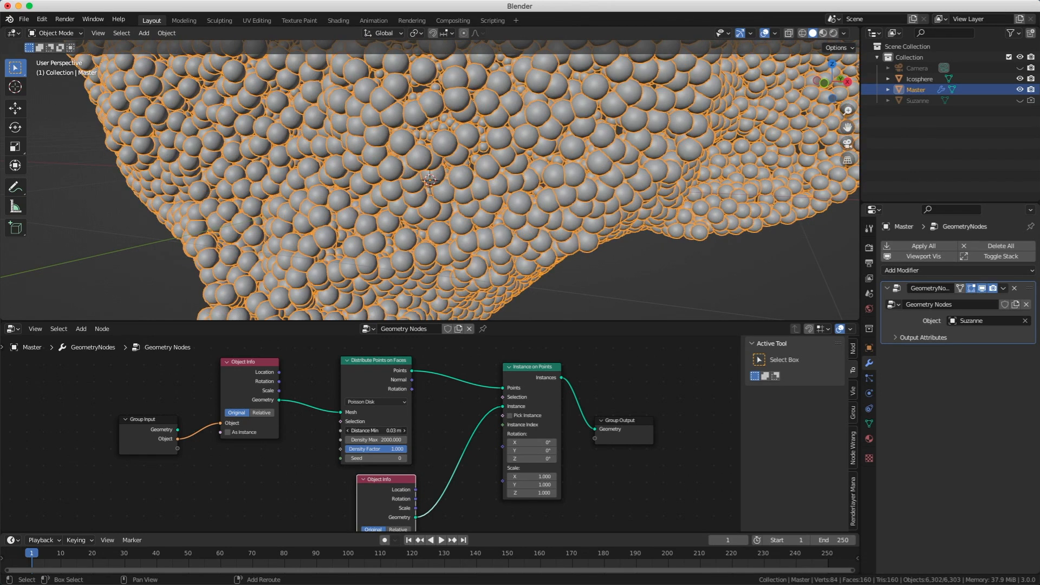
middle_drag(412, 271, 455, 257)
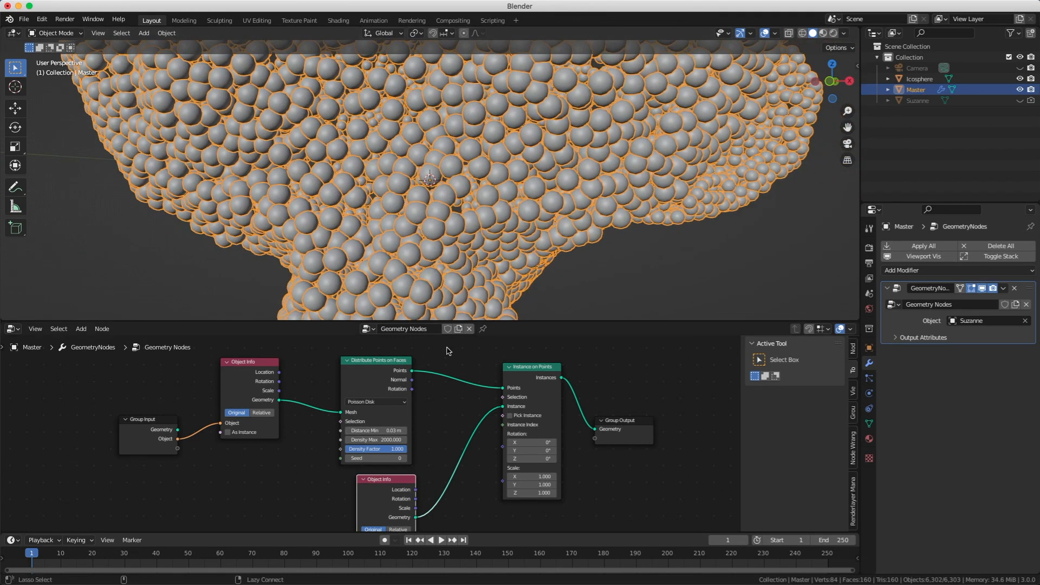
click(395, 430)
text(0.035)
key(Return)
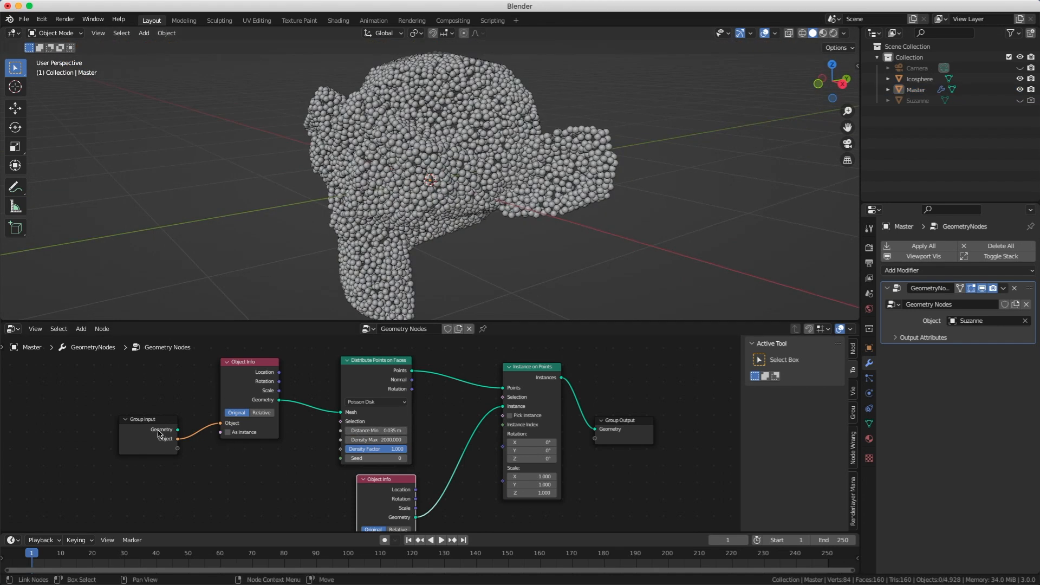
Step: Move the Group Input and its linked Object Info node away from Distribute Points on Faces to make room for another node
drag(132, 418, 31, 413)
click(244, 364)
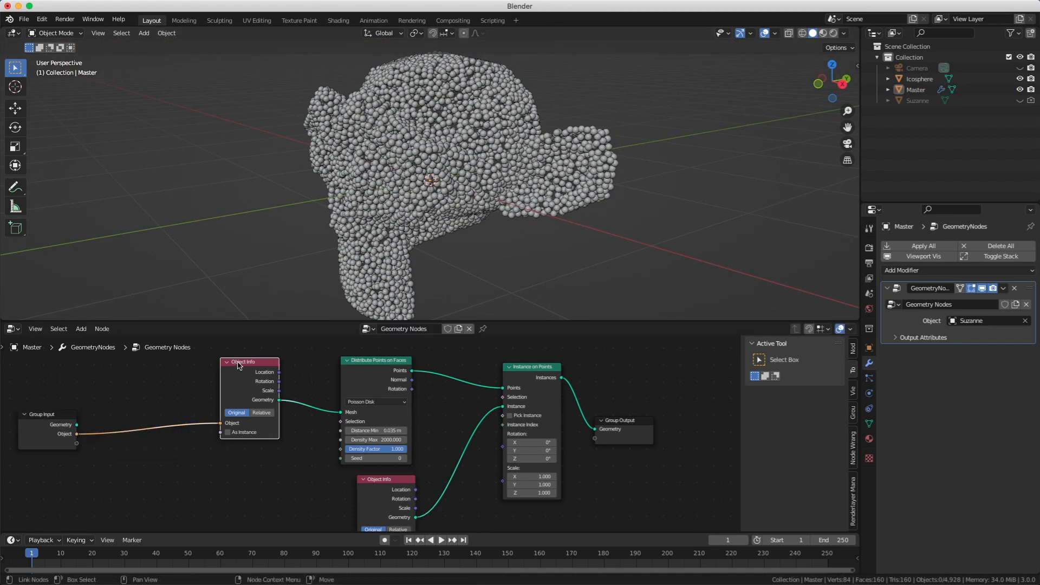
drag(260, 368, 187, 374)
Step: Insert a Subdivide Mesh node between Object Info and Distribute Points on Faces, with Level 2
key(shift+a)
text(sub)
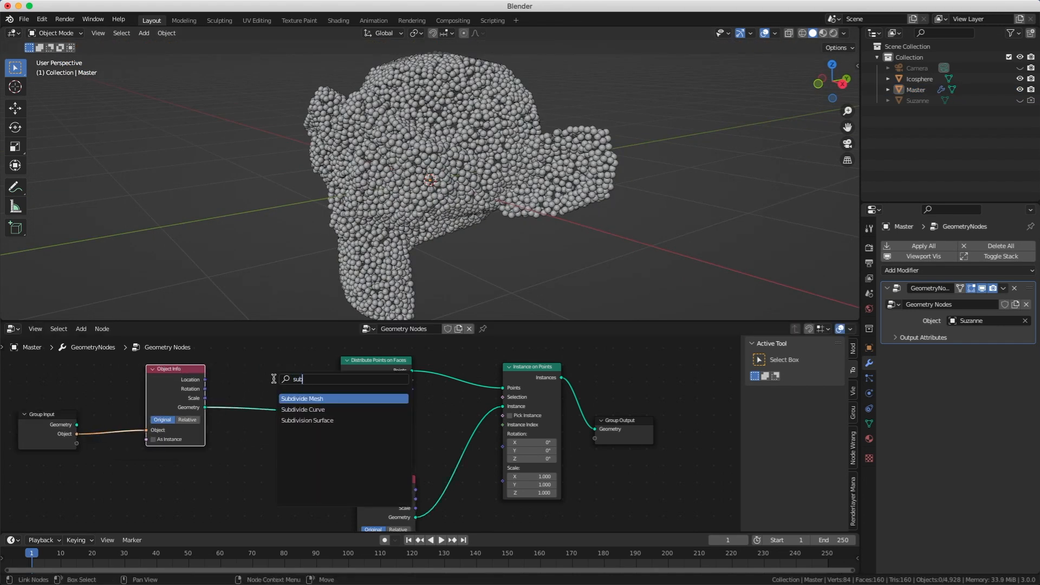
key(Return)
click(248, 383)
click(300, 417)
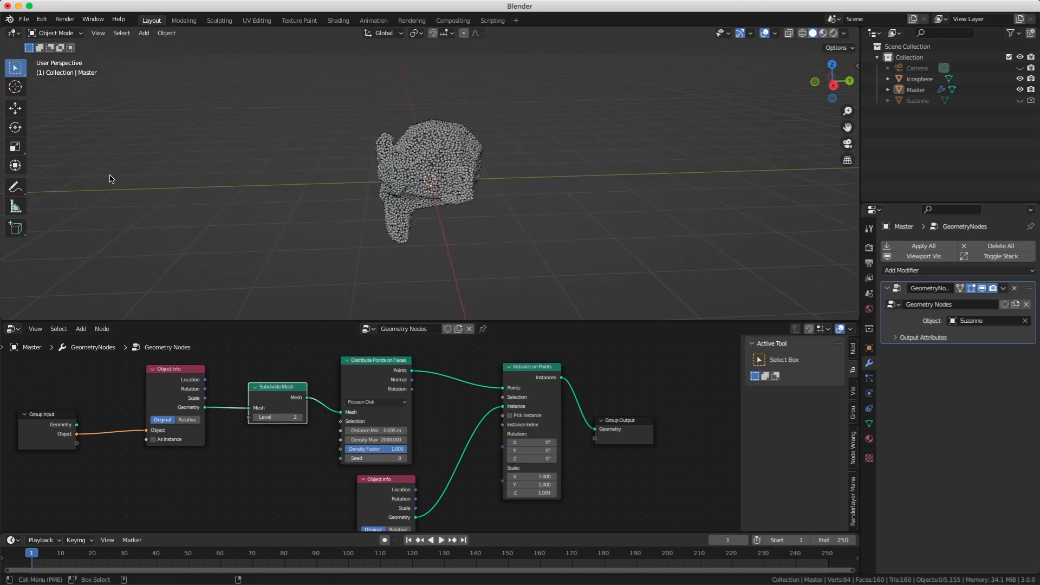
click(14, 187)
mouse_move(132, 186)
mouse_down()
mouse_move(307, 191)
mouse_move(296, 212)
mouse_move(312, 152)
mouse_up()
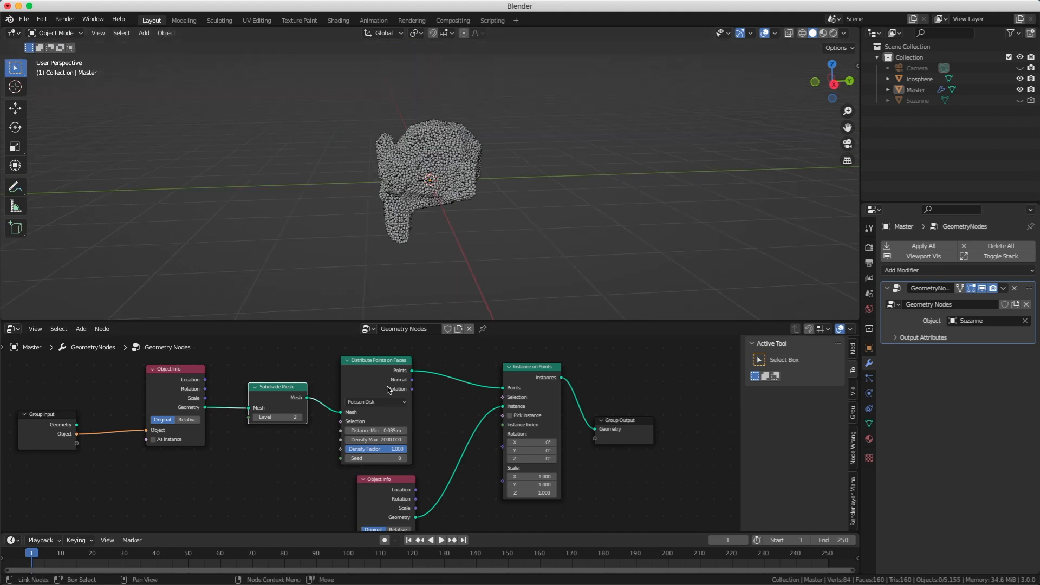
Step: Add a Normal node in the empty area below the Group Input node
middle_drag(262, 456, 340, 412)
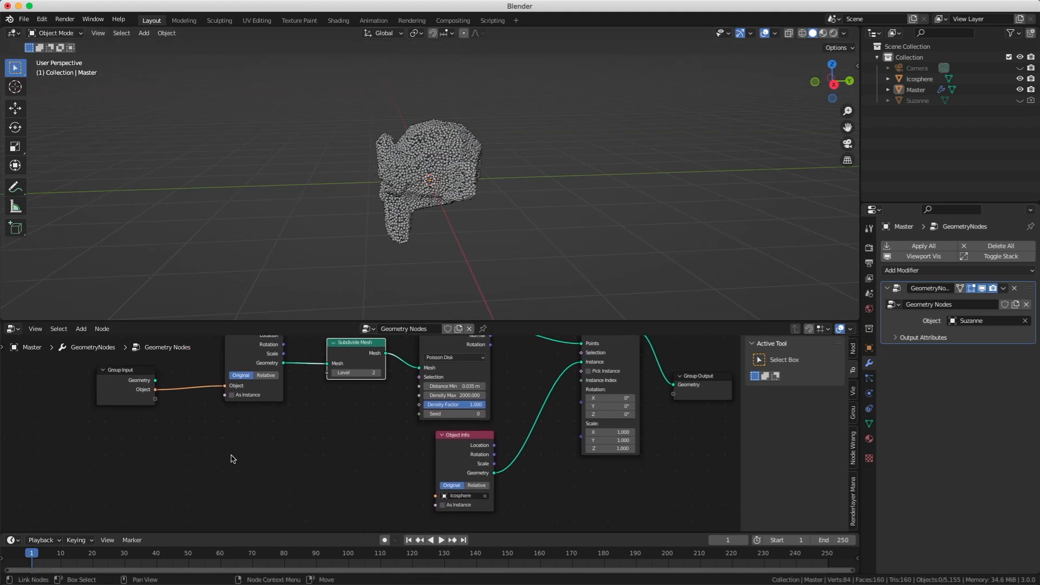
key(shift+a)
text(snorma)
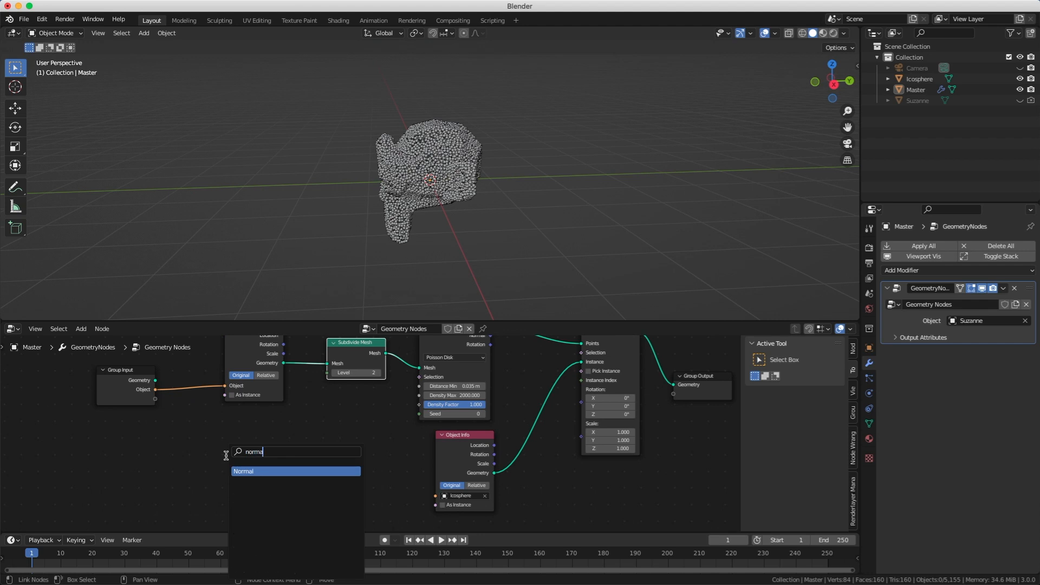
key(Return)
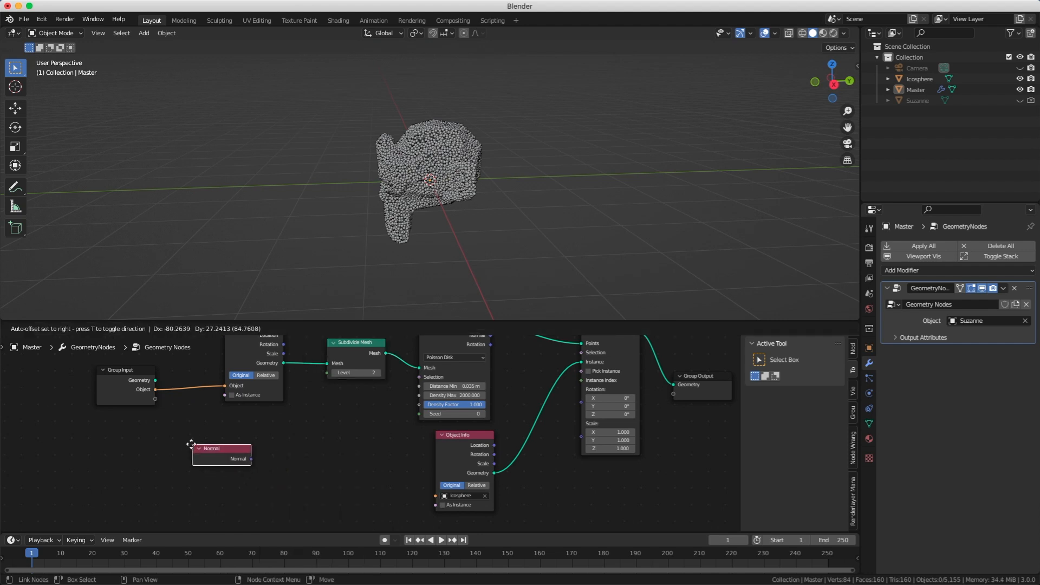
click(148, 440)
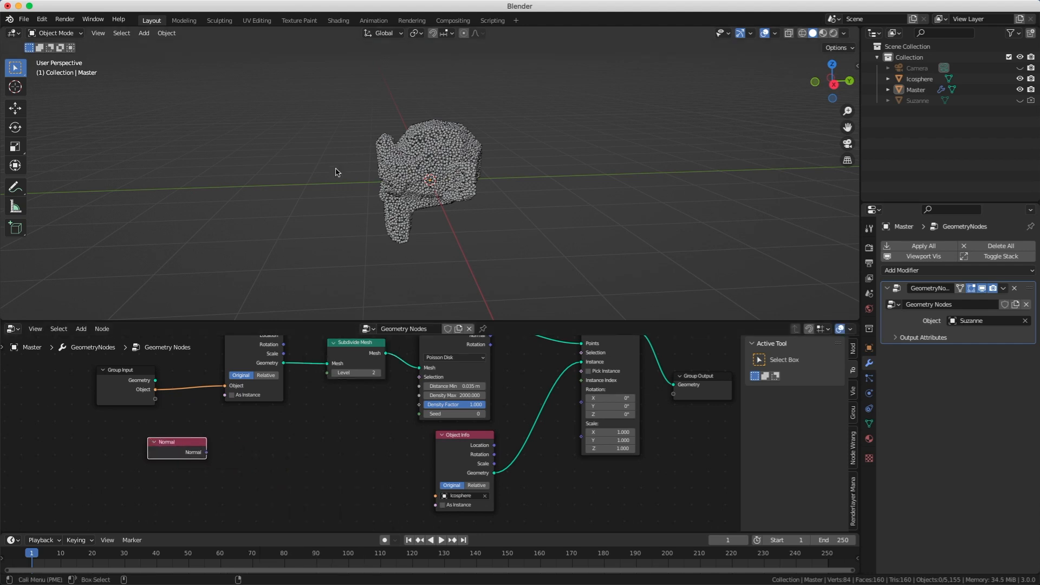
Step: Add a Separate XYZ node fed by Normal and link its Y output to the Selection of Distribute Points on Faces
key(shift+a)
text(s)
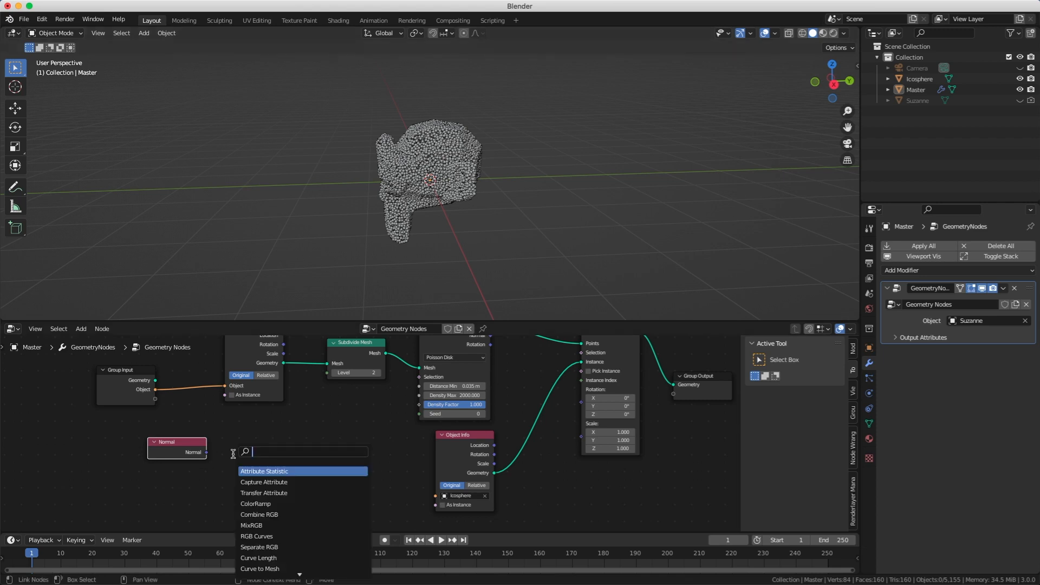
text(ep)
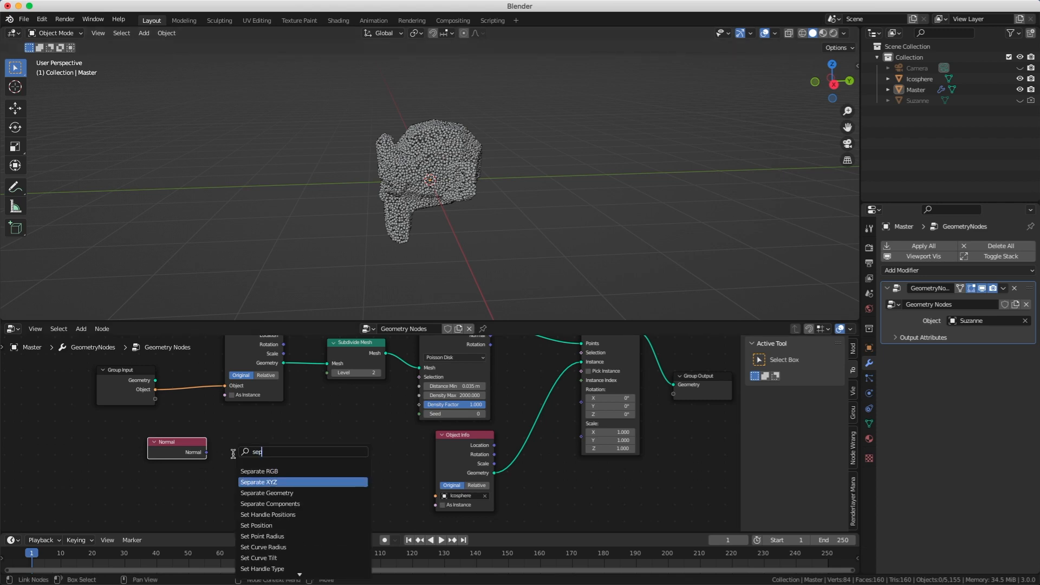
click(259, 483)
click(213, 432)
drag(206, 452, 221, 472)
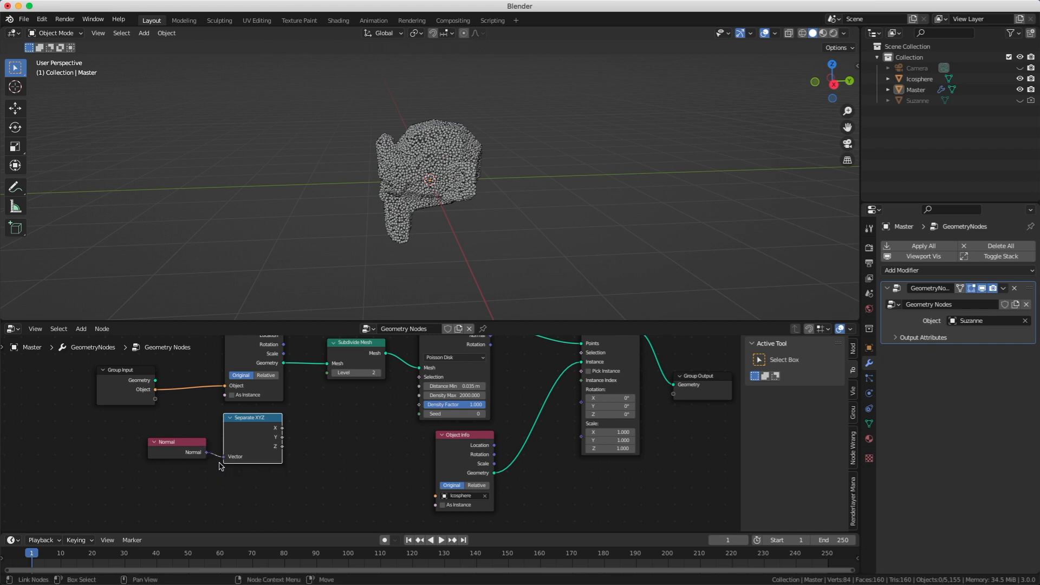
drag(276, 444, 417, 379)
drag(417, 379, 419, 377)
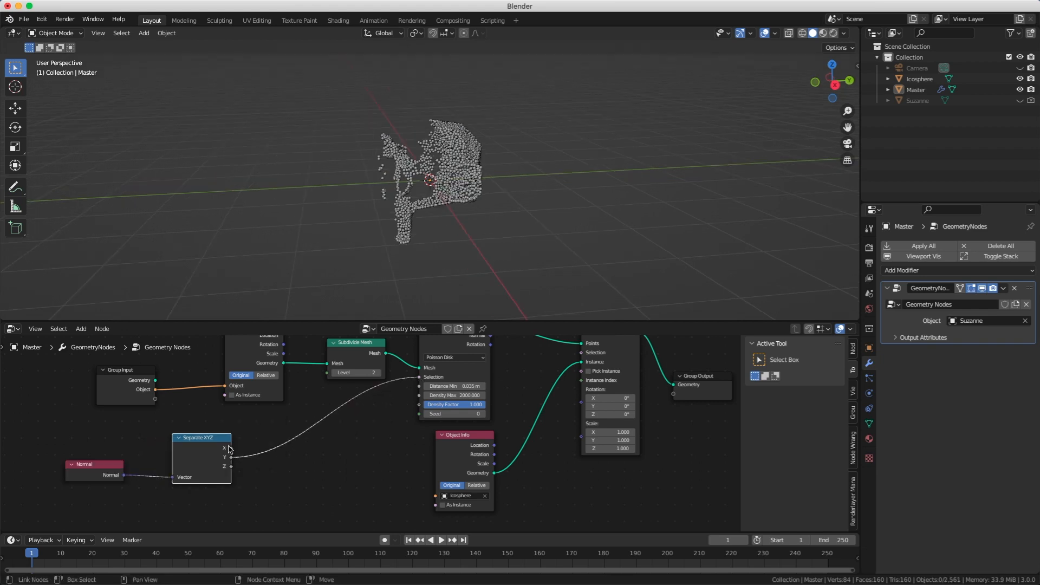
Step: Insert a Math node between Separate XYZ and Selection, set to Multiply with a value of -1.000
key(shift+a)
click(293, 470)
text(math)
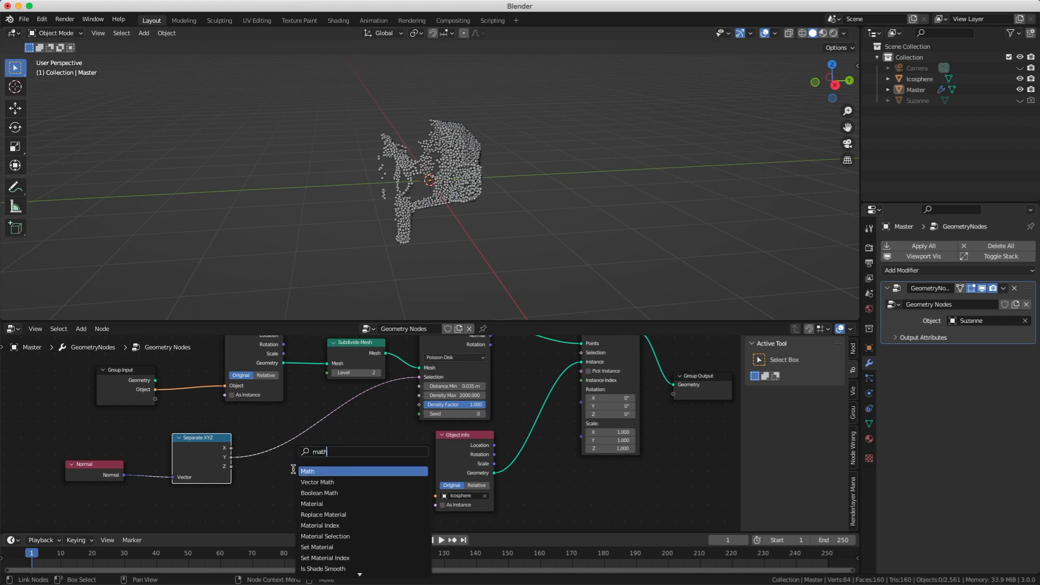
key(Return)
click(313, 450)
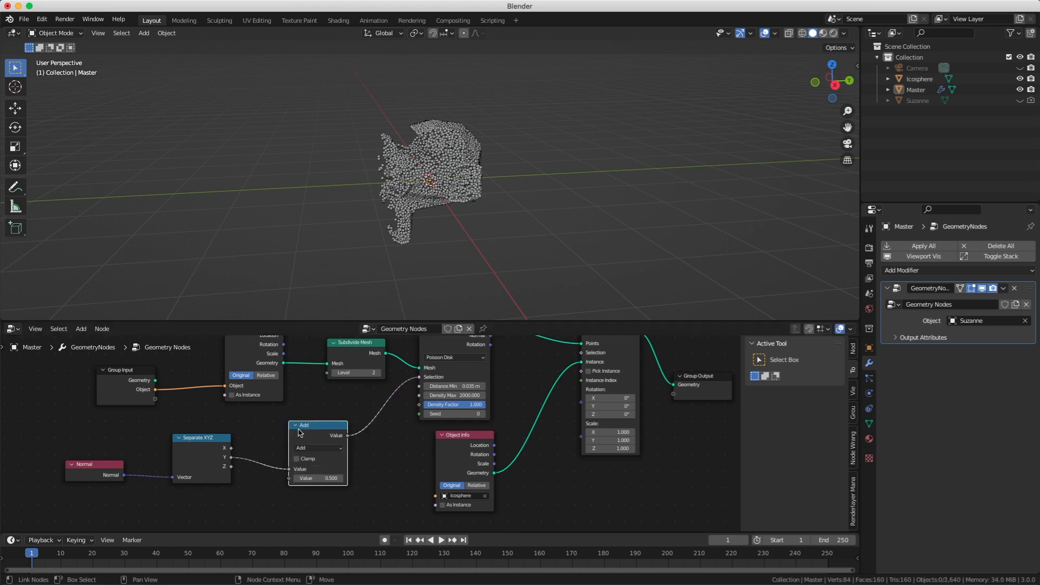
click(312, 449)
click(306, 489)
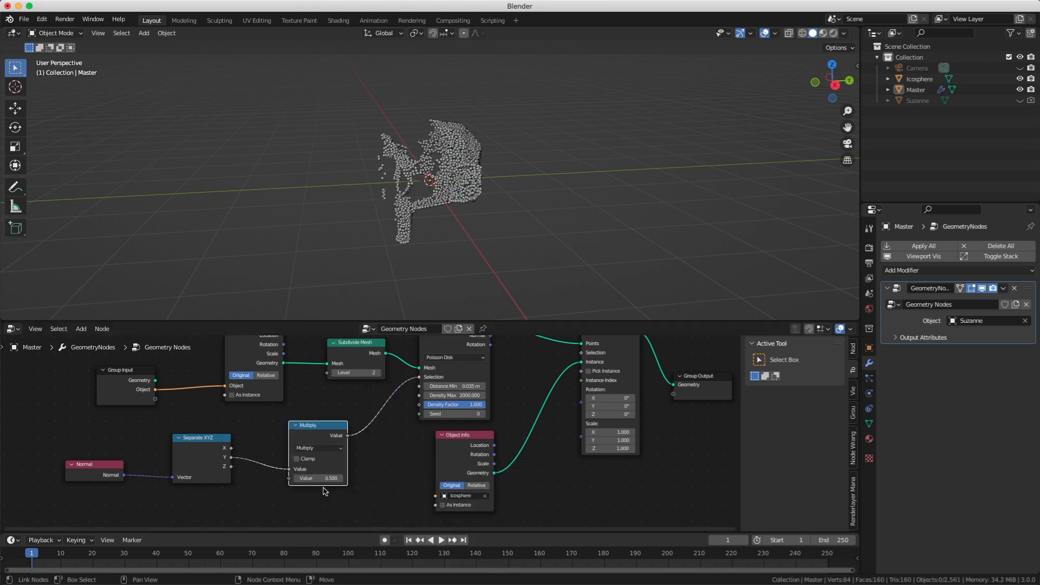
click(315, 478)
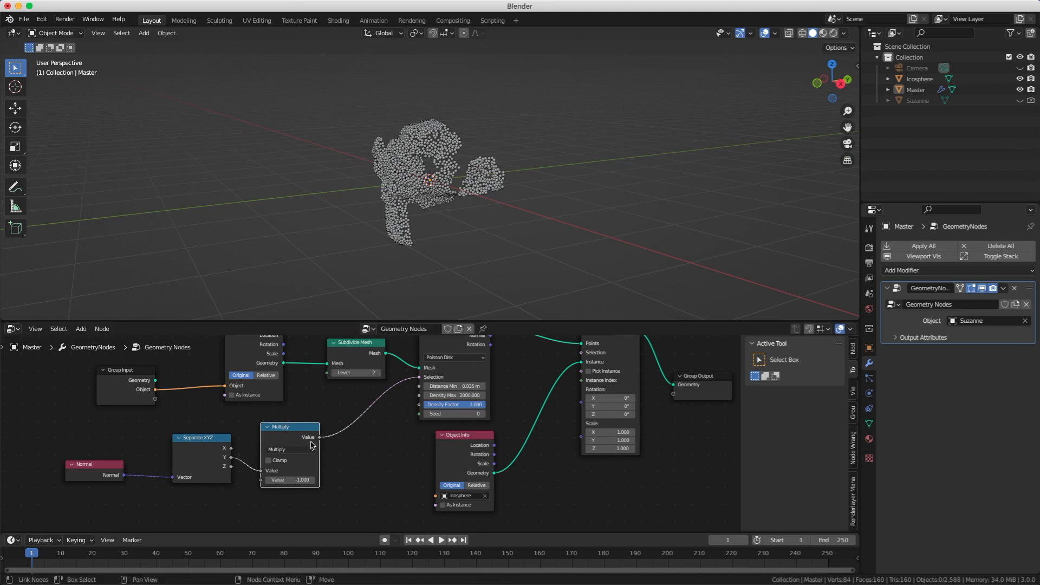
Step: Insert a second Math node set to Add between Multiply and Selection, with its value at 0.610
key(shift+a)
text(sadd)
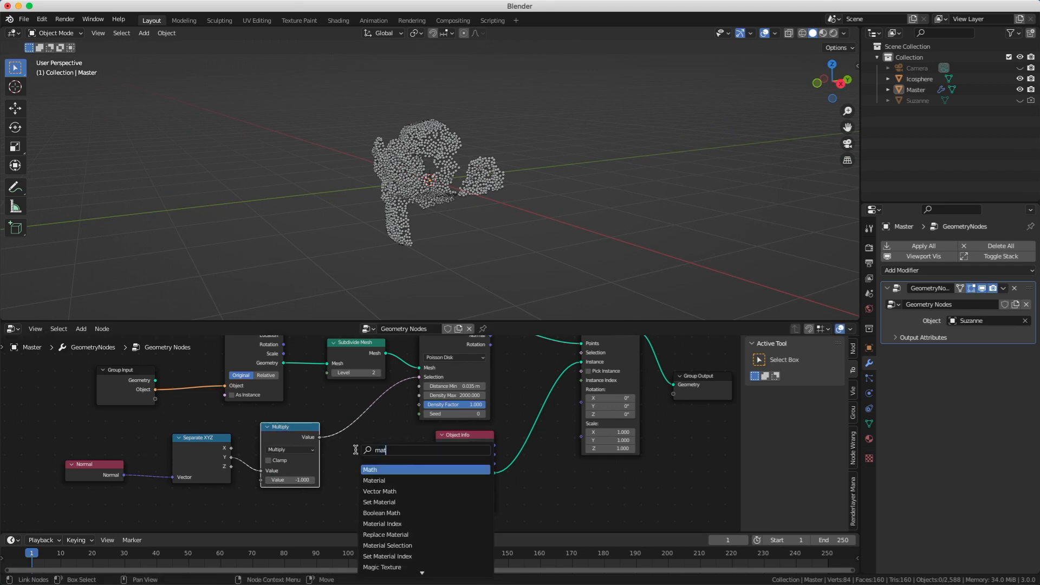
key(Return)
click(344, 396)
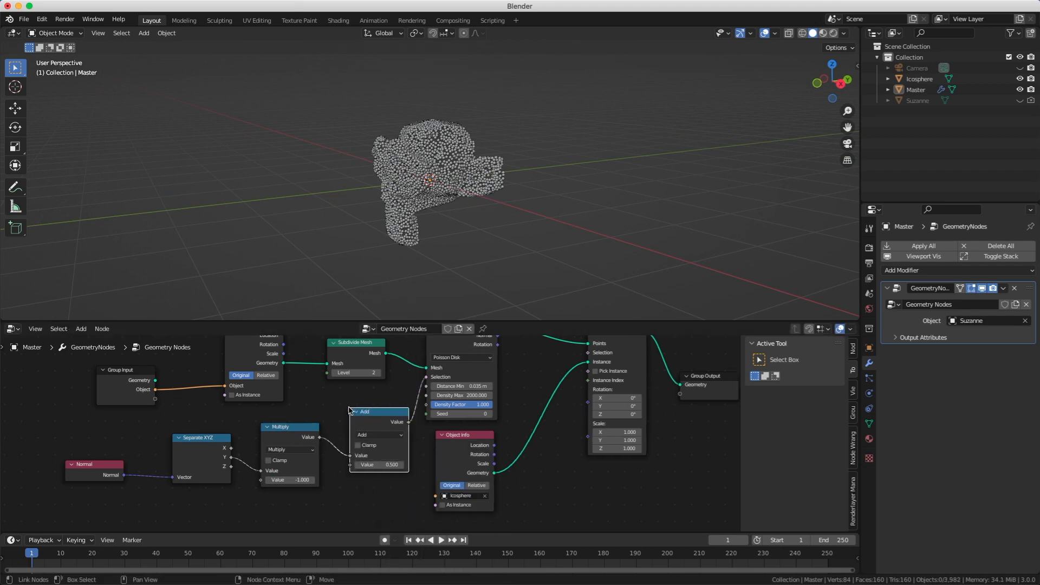
middle_drag(445, 287, 414, 289)
drag(389, 467, 343, 467)
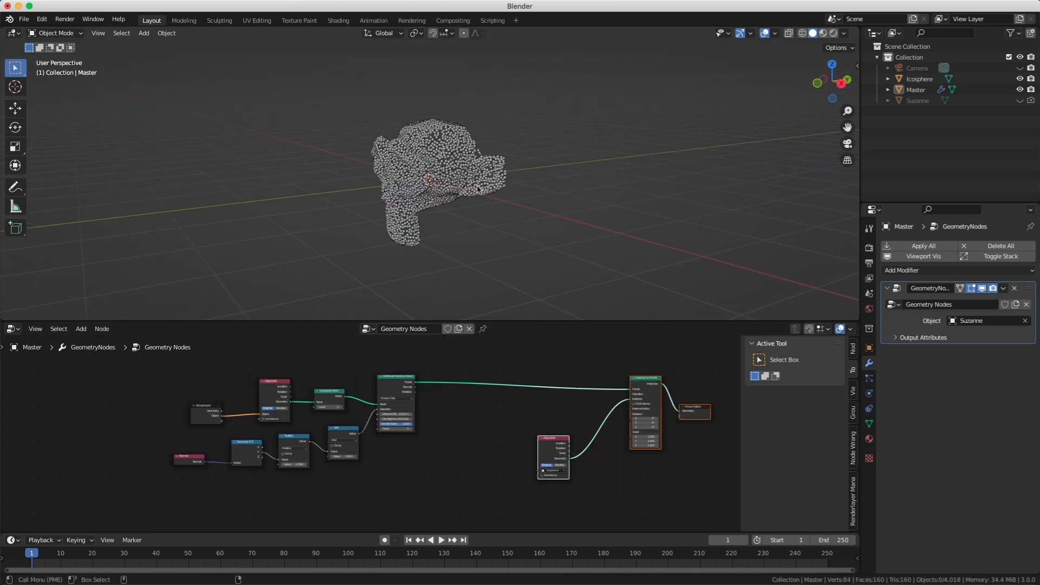
Step: Insert a Set Position node after Distribute Points on Faces, try an X offset on it and reset that offset to 0 m
key(shift+a)
text(set)
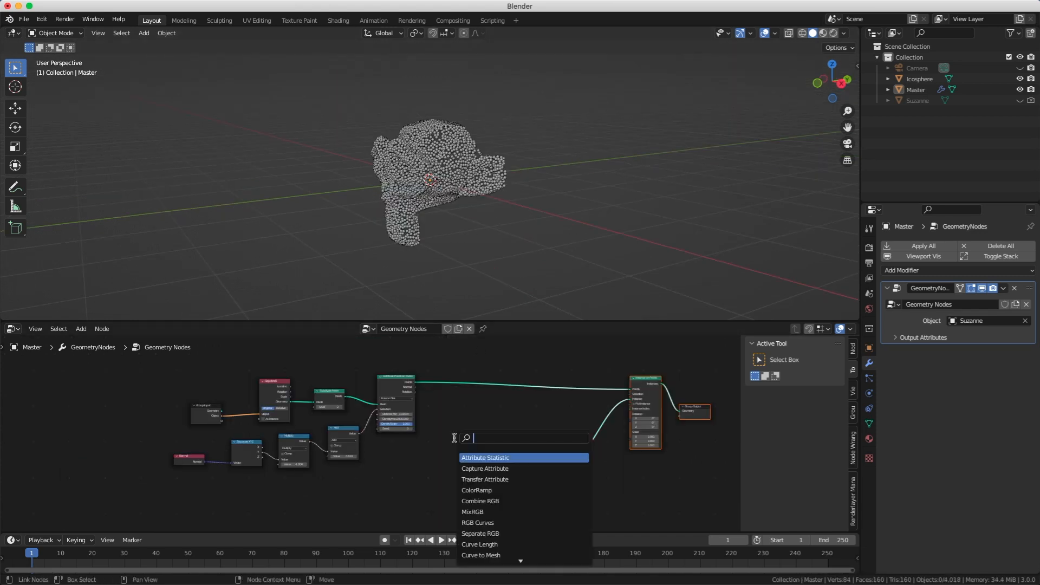
click(477, 468)
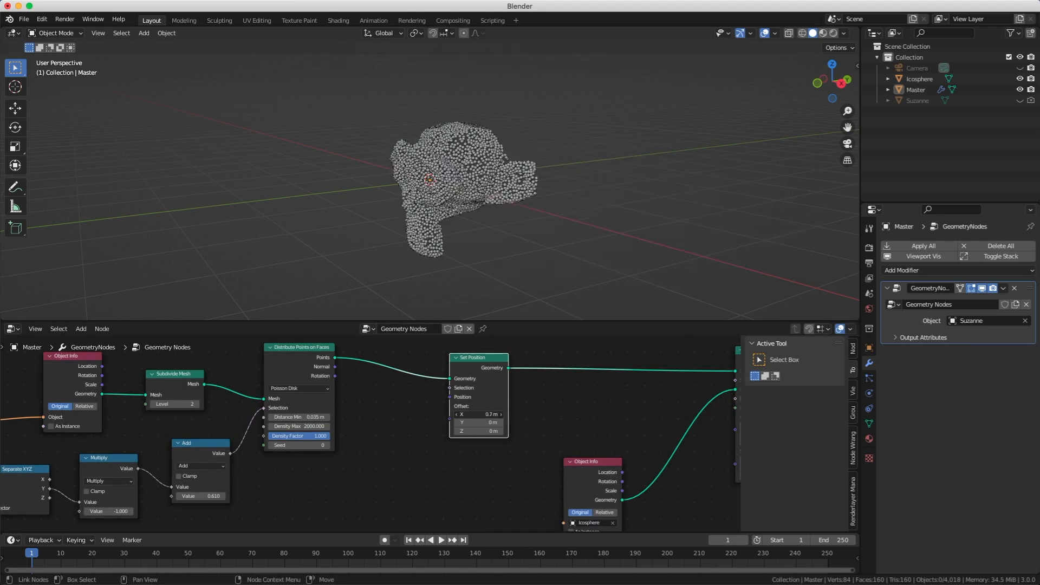
mouse_move(479, 414)
mouse_down()
mouse_move(449, 414)
mouse_move(469, 413)
mouse_up()
key(BackSpace)
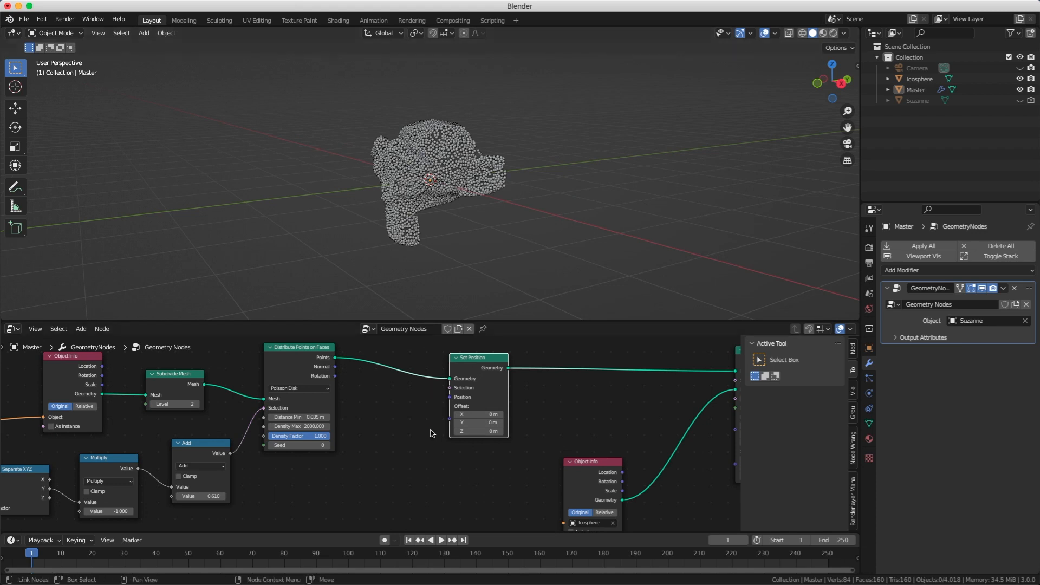
Step: Add a Position node in the empty area below Distribute Points on Faces
middle_drag(422, 473, 487, 381)
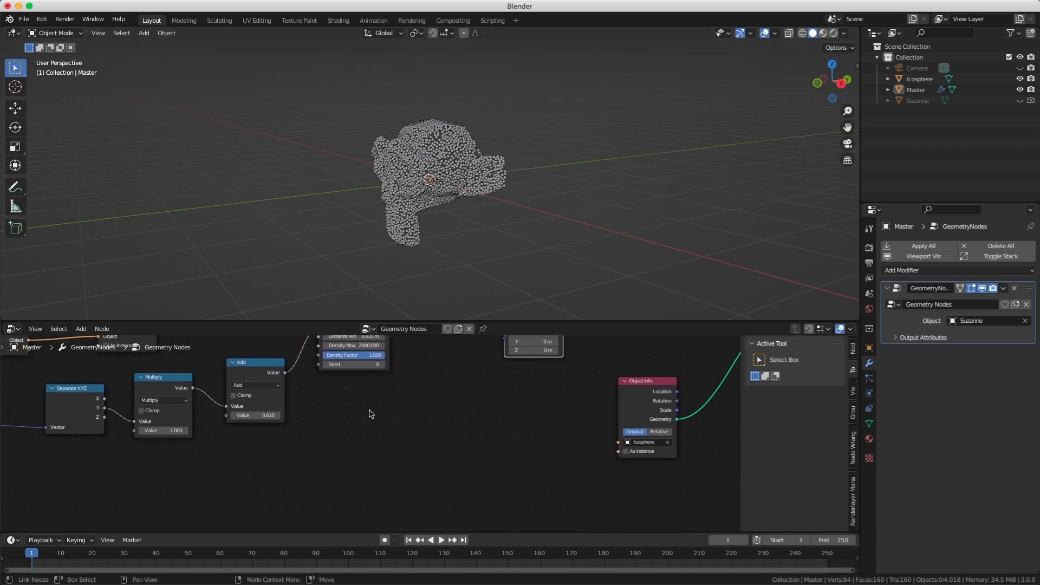
middle_drag(344, 437, 371, 469)
key(shift+a)
text(p)
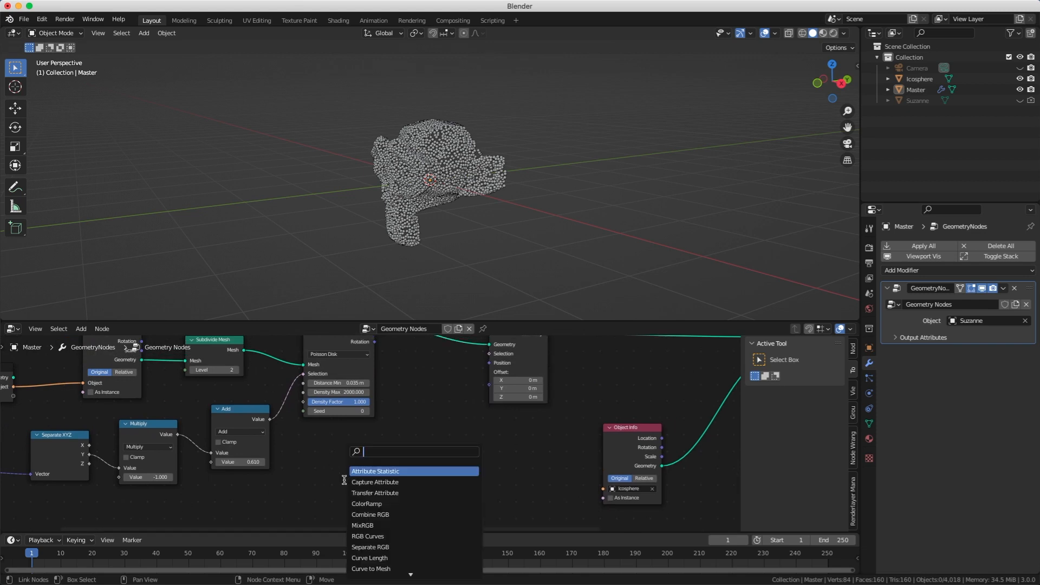
text(os)
key(Return)
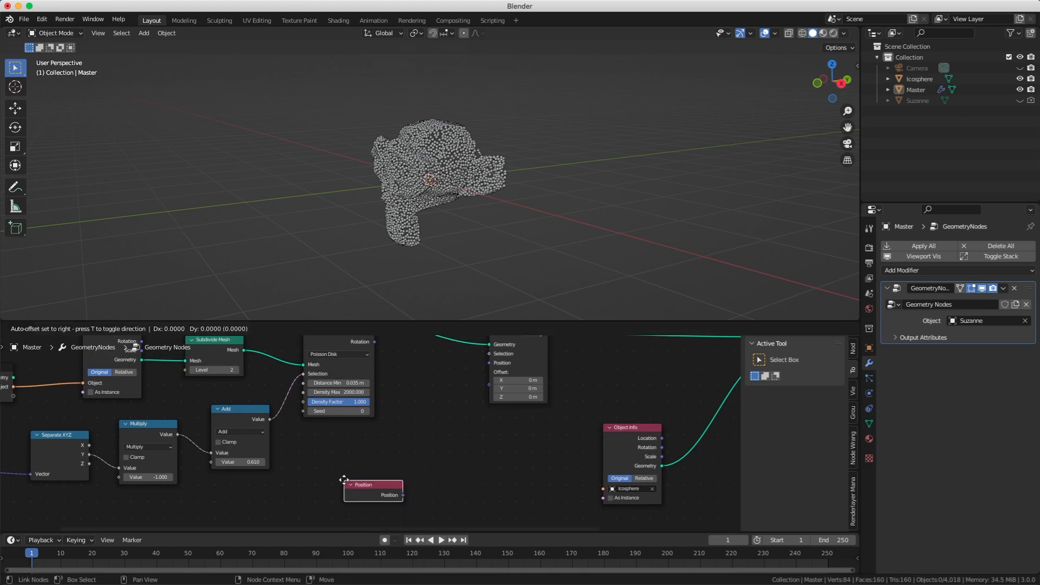
click(379, 465)
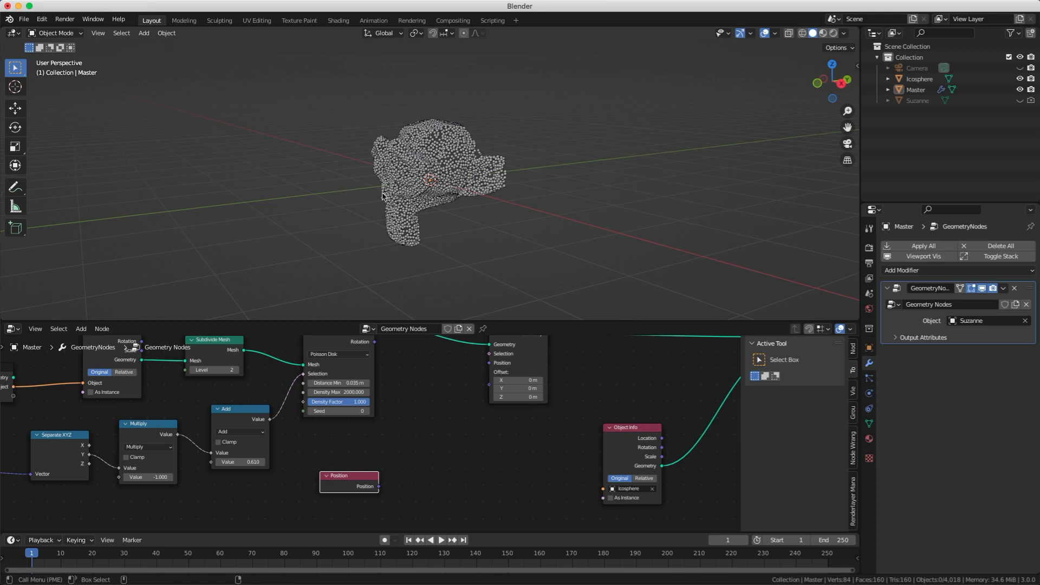
Step: Duplicate the Separate XYZ node, feed it from Position and link its Y output to Set Position's Offset
click(59, 438)
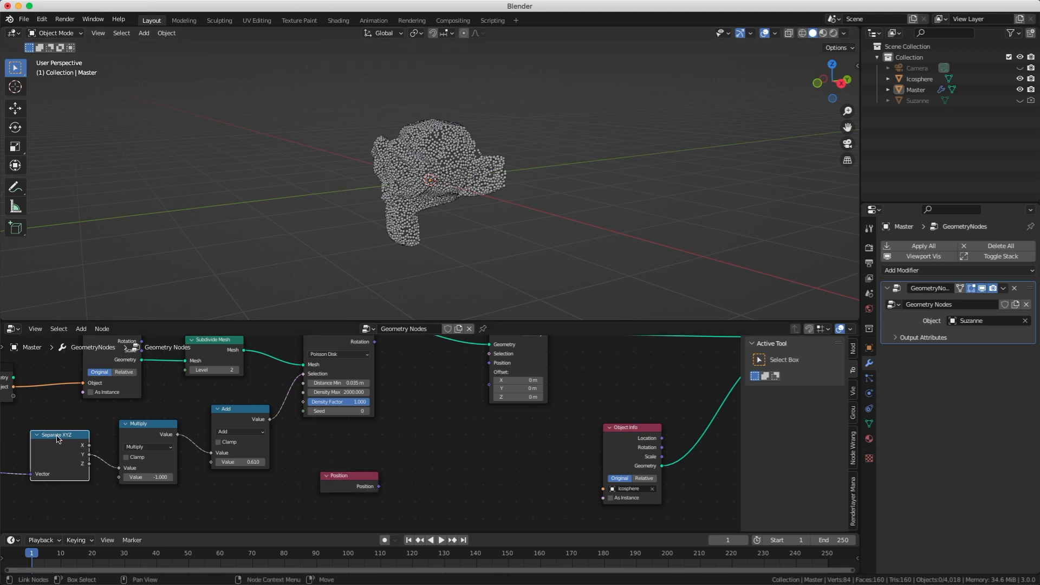
key(shift+d)
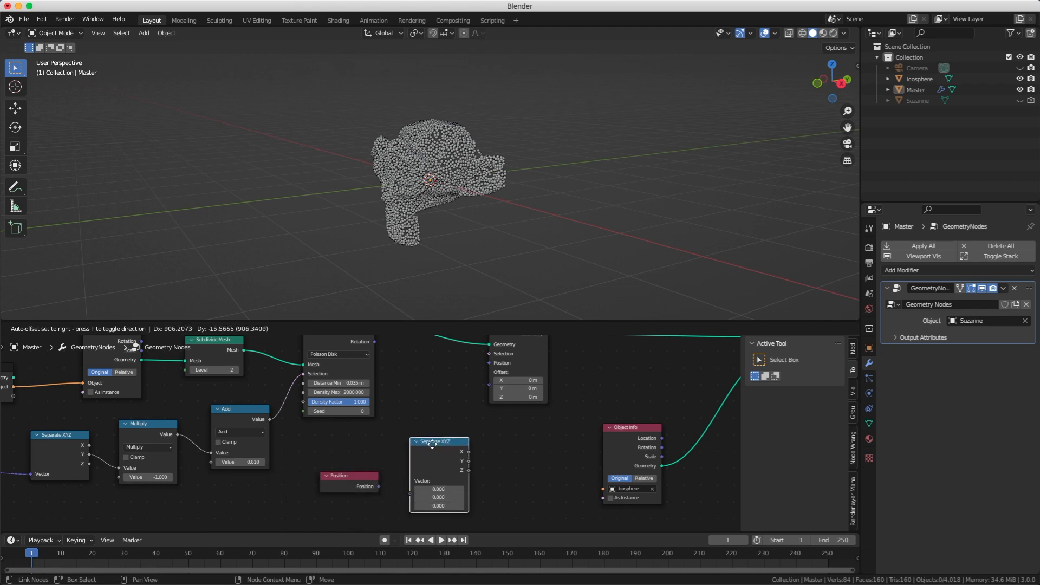
click(382, 457)
drag(415, 471, 492, 384)
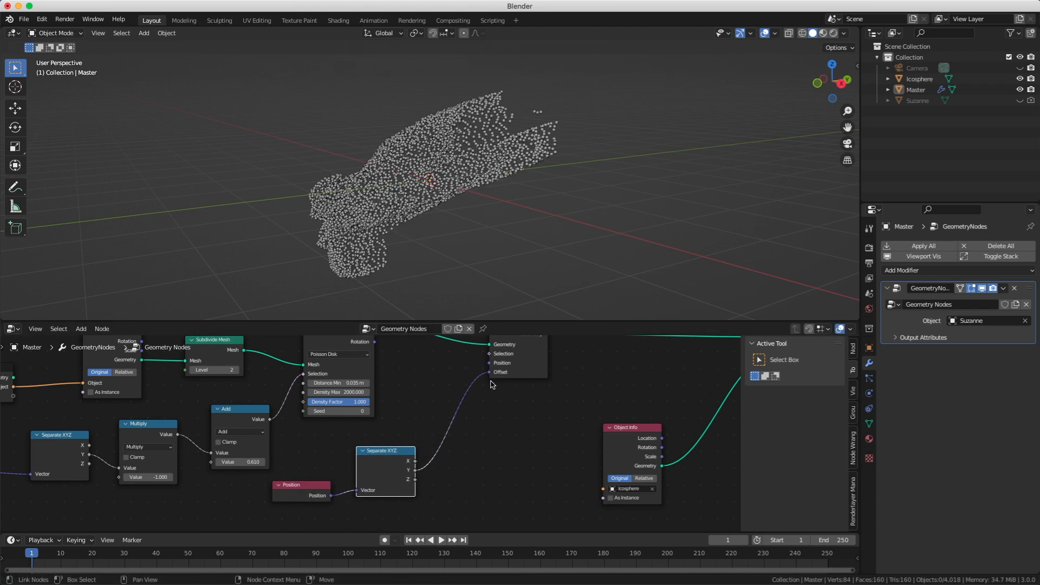
Step: Insert a Map Range node between the new Separate XYZ and Set Position's Offset, with From Min 0.200
middle_drag(488, 295, 377, 263)
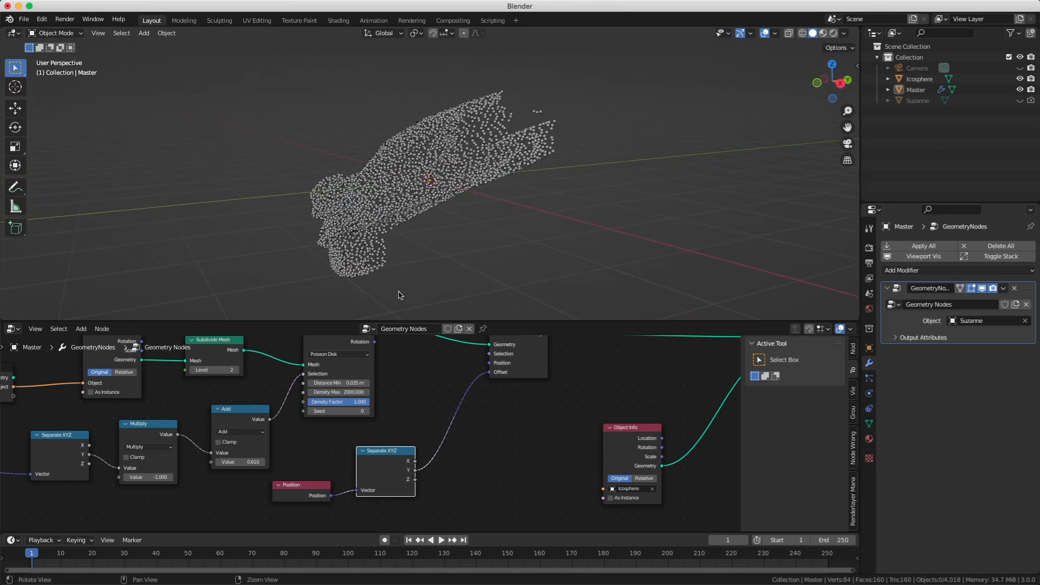
key(shift+a)
text(map)
key(Return)
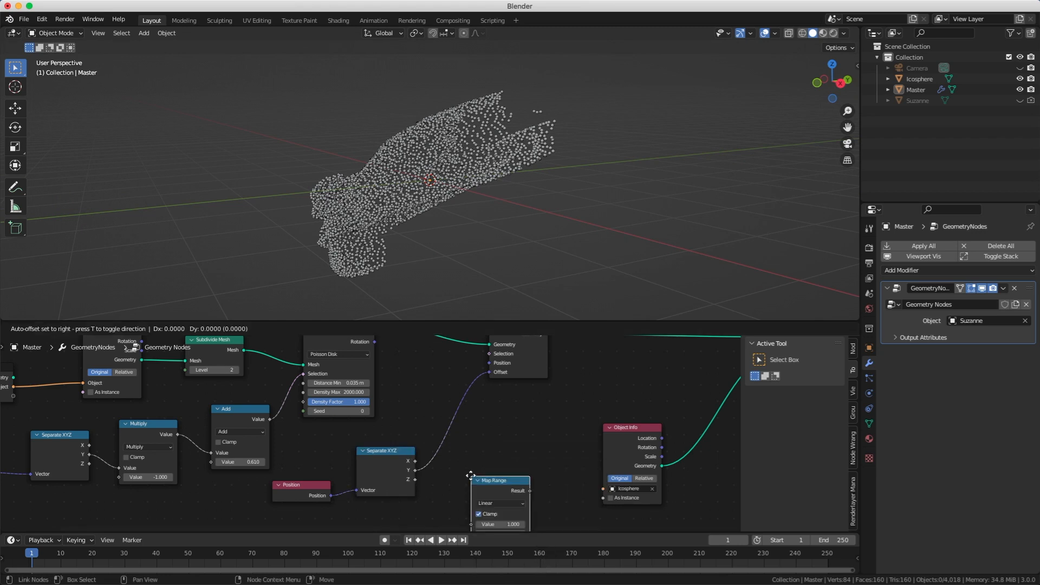
click(435, 415)
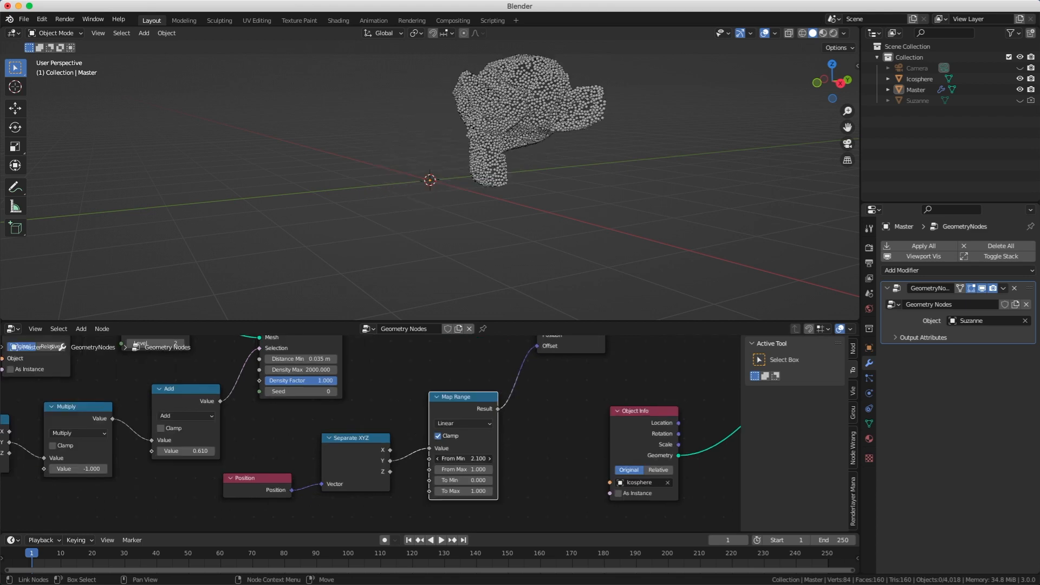
mouse_move(477, 458)
mouse_down()
mouse_move(438, 458)
mouse_move(477, 458)
mouse_move(480, 469)
mouse_move(469, 458)
mouse_up()
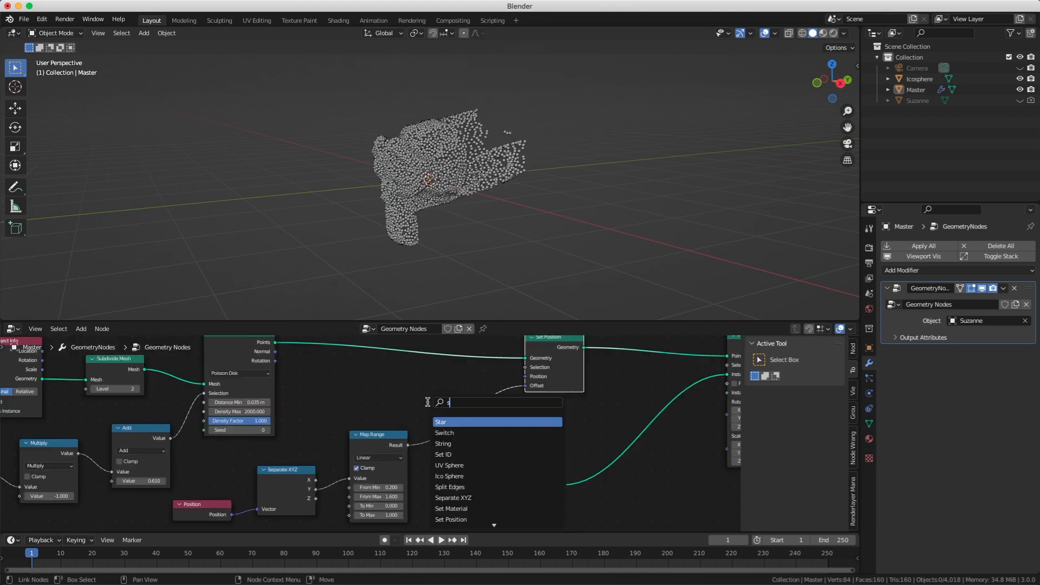
Step: Insert a Vector Math node set to Scale before Set Position's Offset and link Map Range's Result to its Scale input
text(ve)
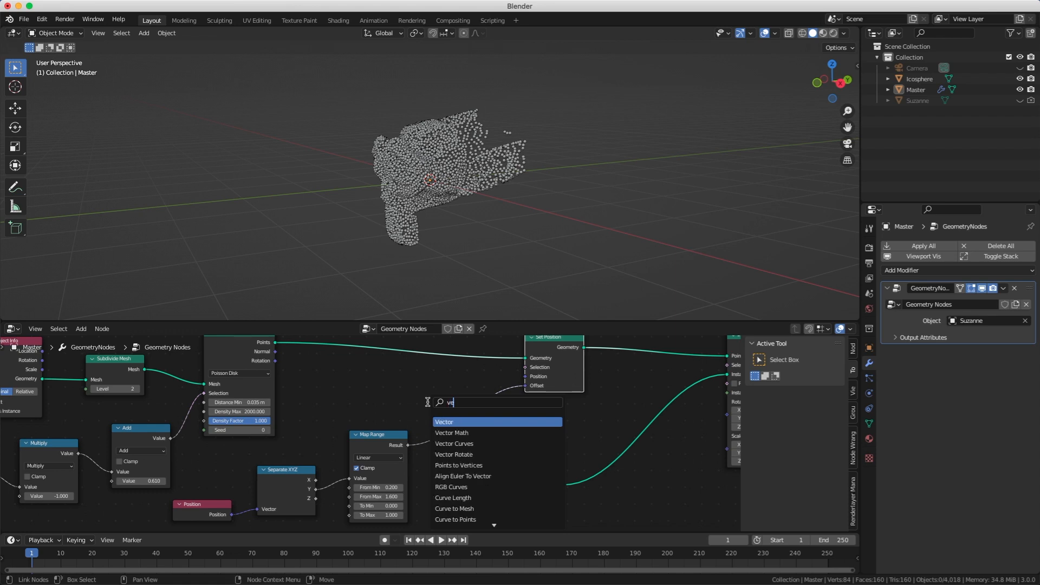
key(Down)
key(Return)
click(457, 404)
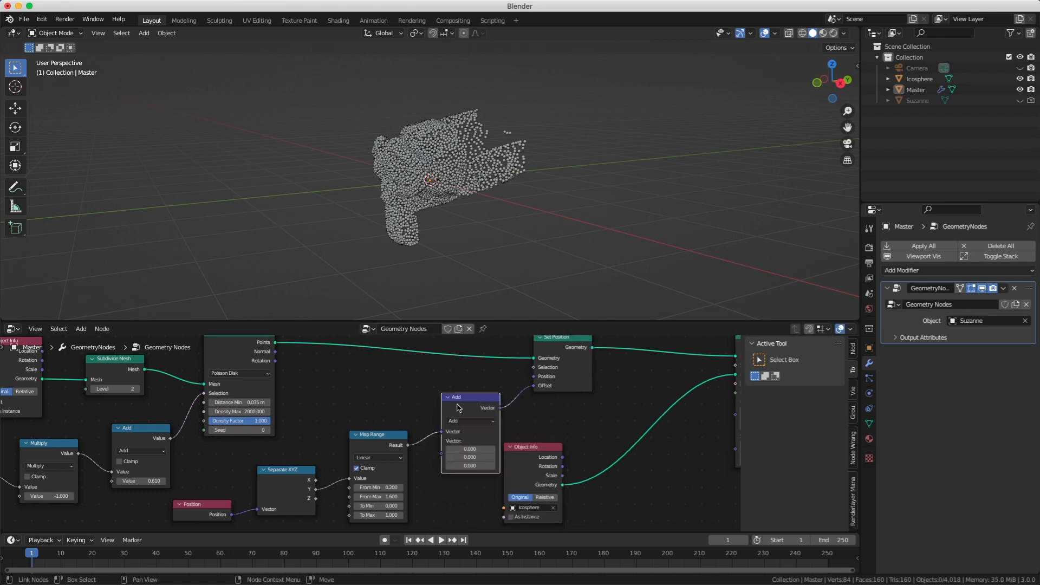
click(460, 421)
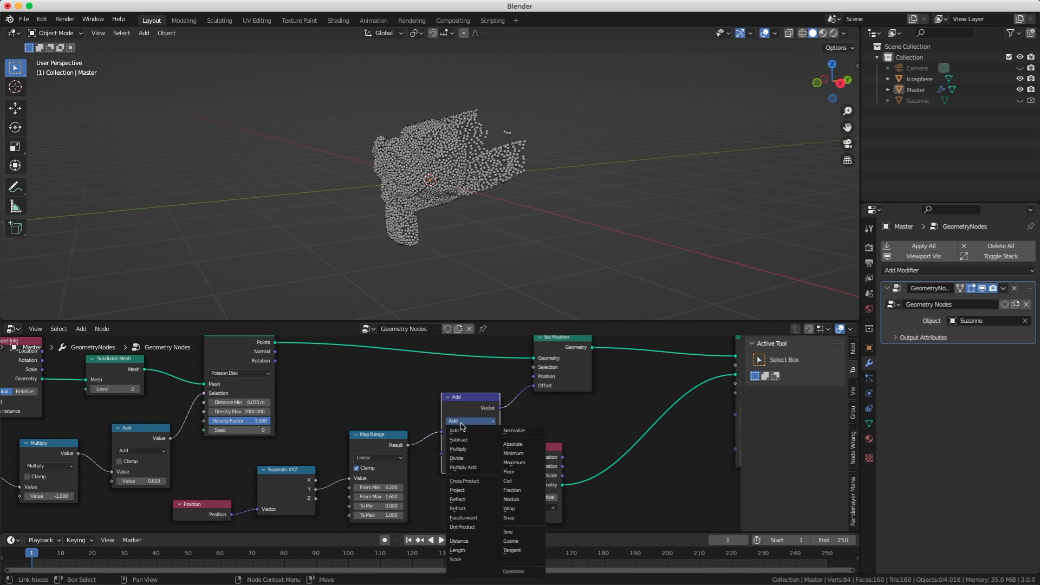
click(464, 564)
drag(407, 444, 472, 443)
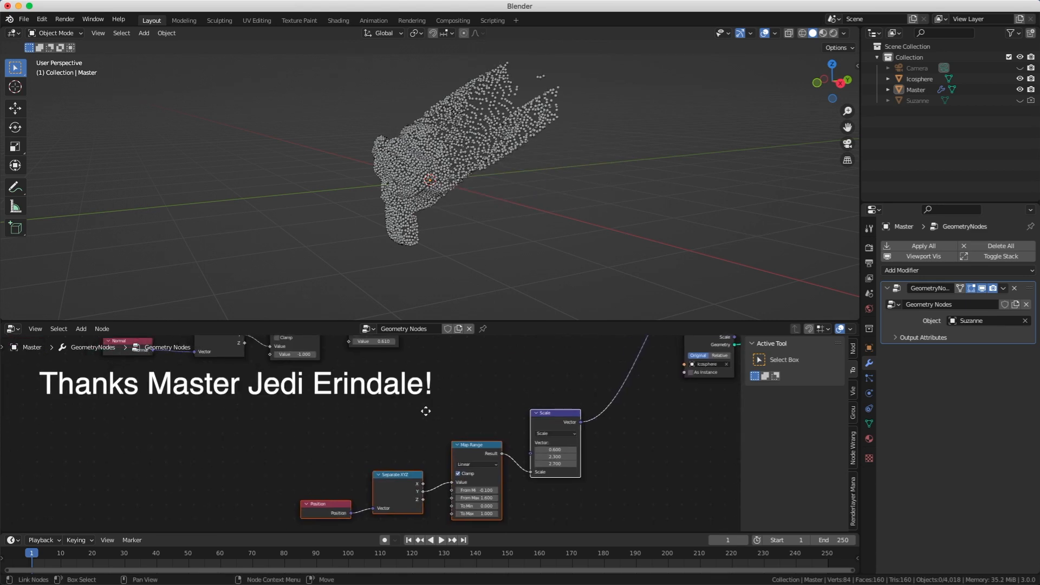
Step: Add a Random Value node above Separate XYZ and link its Value to the Vector input of the Scale node
middle_drag(425, 411, 447, 408)
key(shift+a)
text(s)
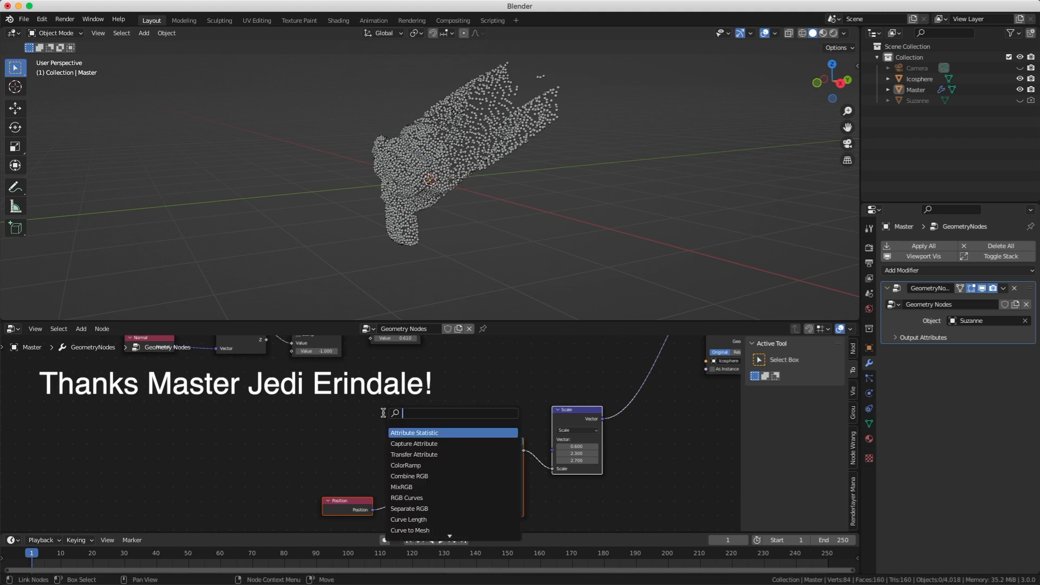
text(rand)
text(o)
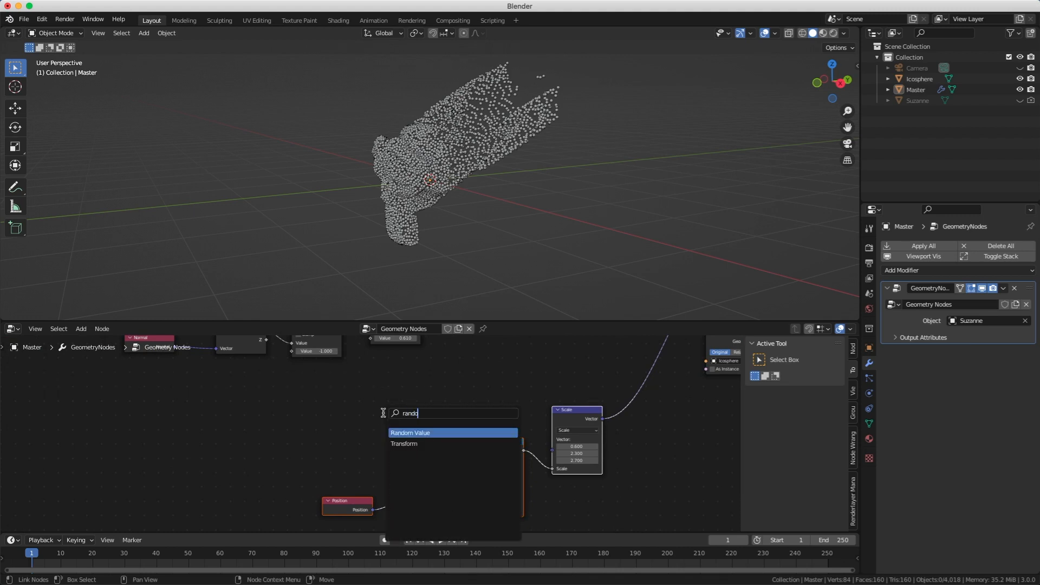
key(Return)
click(387, 379)
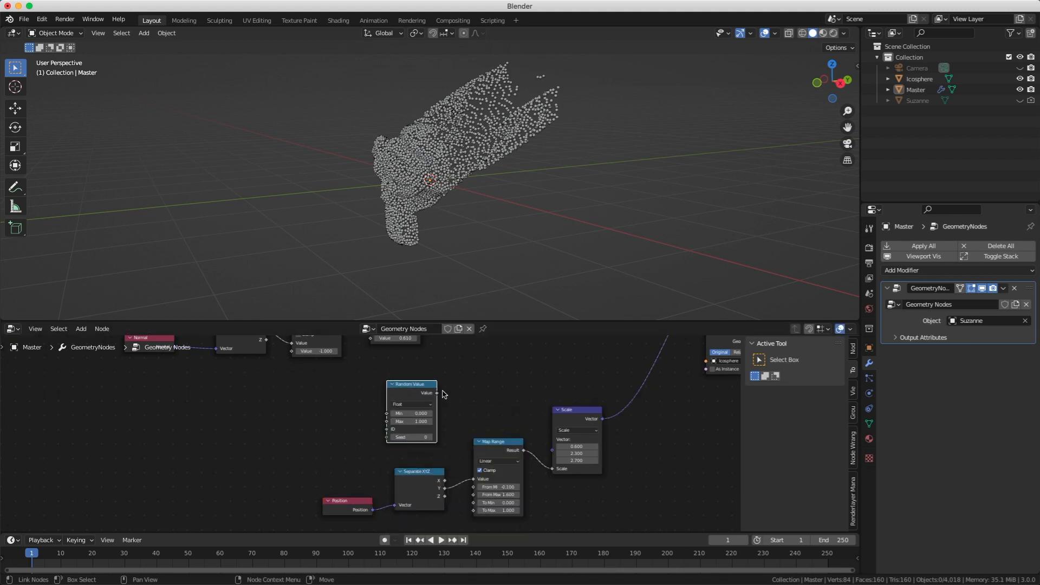
drag(438, 393, 550, 450)
Step: Insert a Vector Math node set to Add between Random Value and the Scale node's Vector input
middle_drag(508, 223, 474, 220)
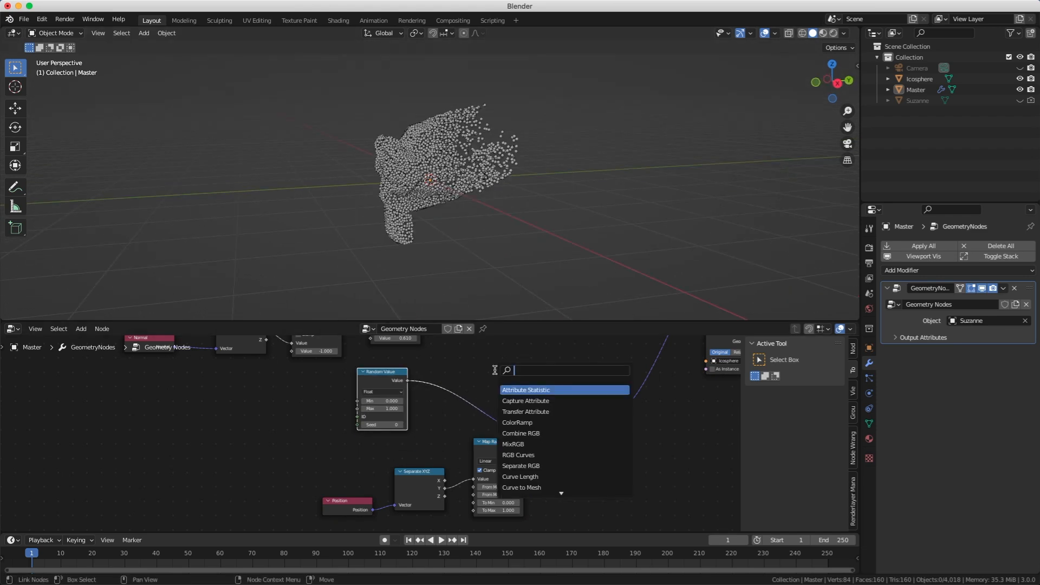
text(vect)
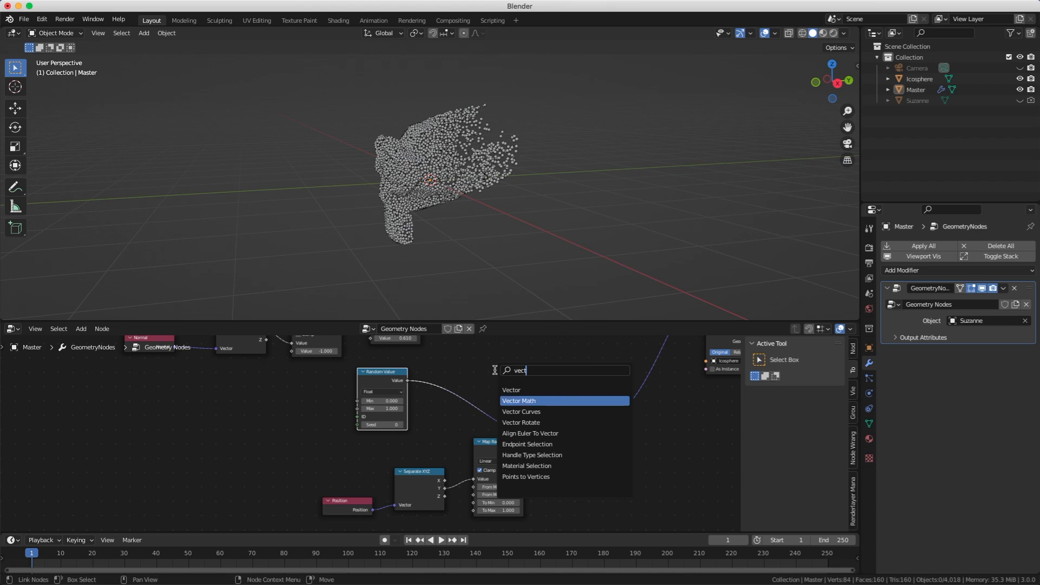
click(519, 401)
click(444, 411)
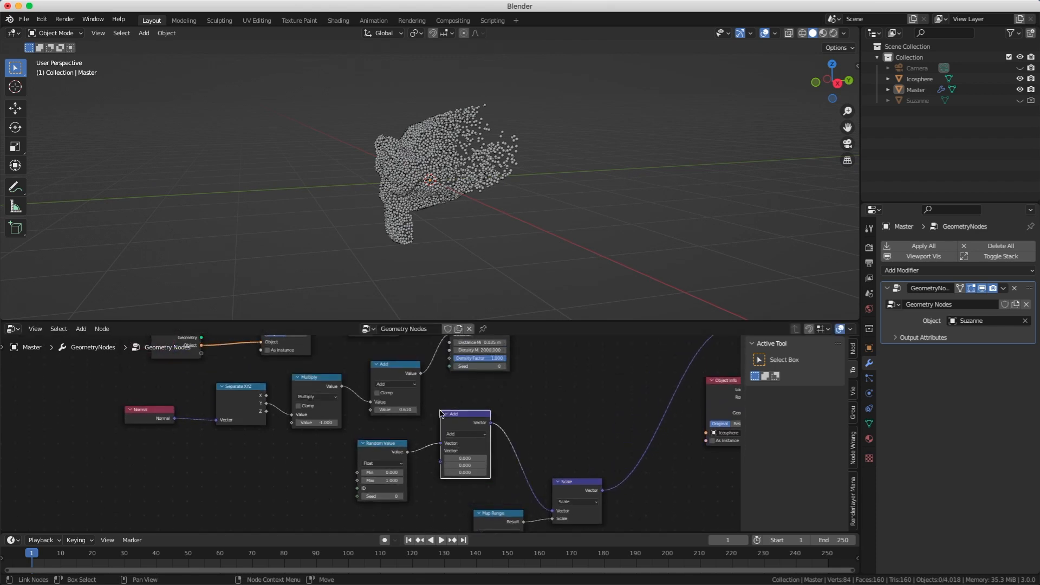
Step: Change the Vector Math node after Random Value to Multiply and move Random Value away to make room
scroll(521, 436, up, 2)
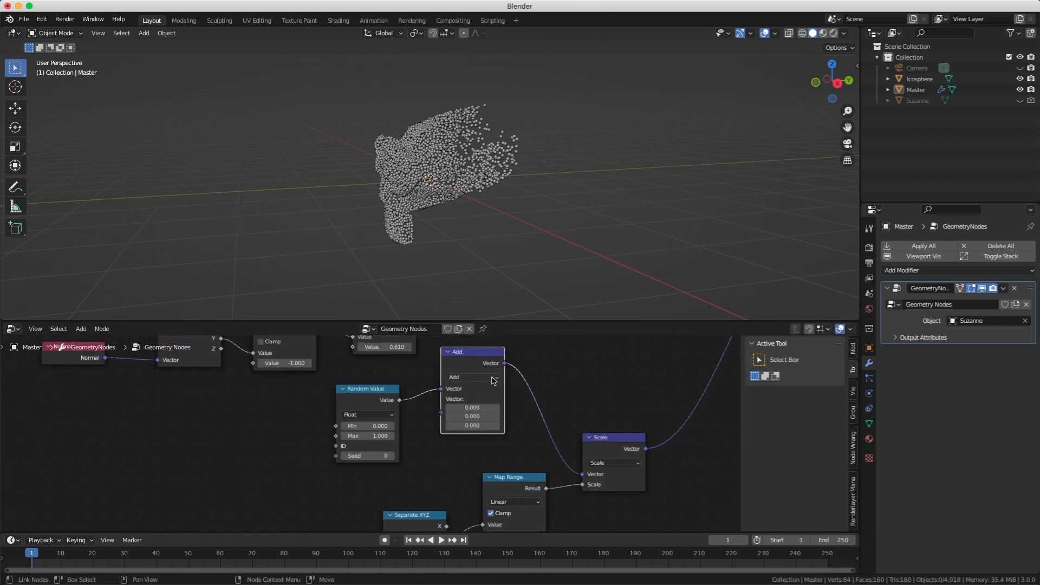
click(499, 378)
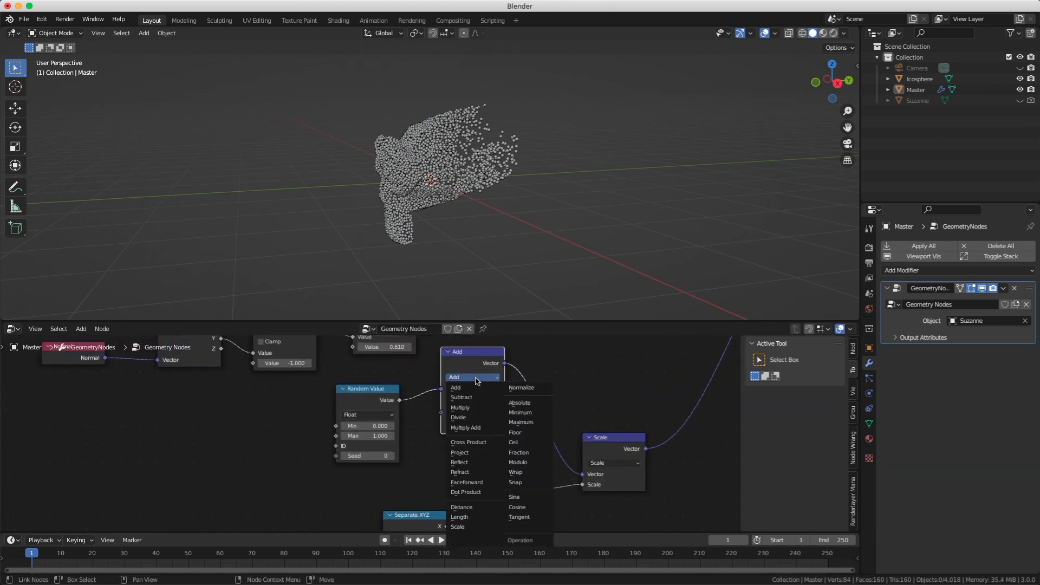
click(466, 412)
drag(363, 395, 326, 393)
Step: Add a Value node set to 5.800 feeding Multiply's second Vector input, and set Random Value's Max to 0.100
key(shift+a)
text(sval)
key(Return)
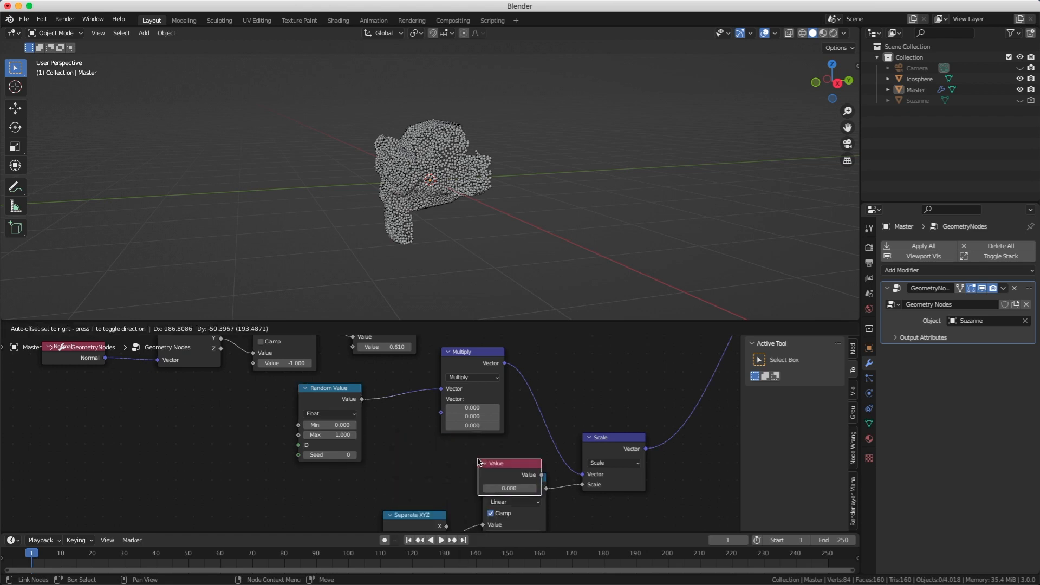
click(444, 458)
drag(458, 459, 441, 398)
mouse_move(425, 472)
mouse_down()
mouse_move(498, 472)
mouse_move(439, 472)
mouse_up()
drag(319, 434, 412, 435)
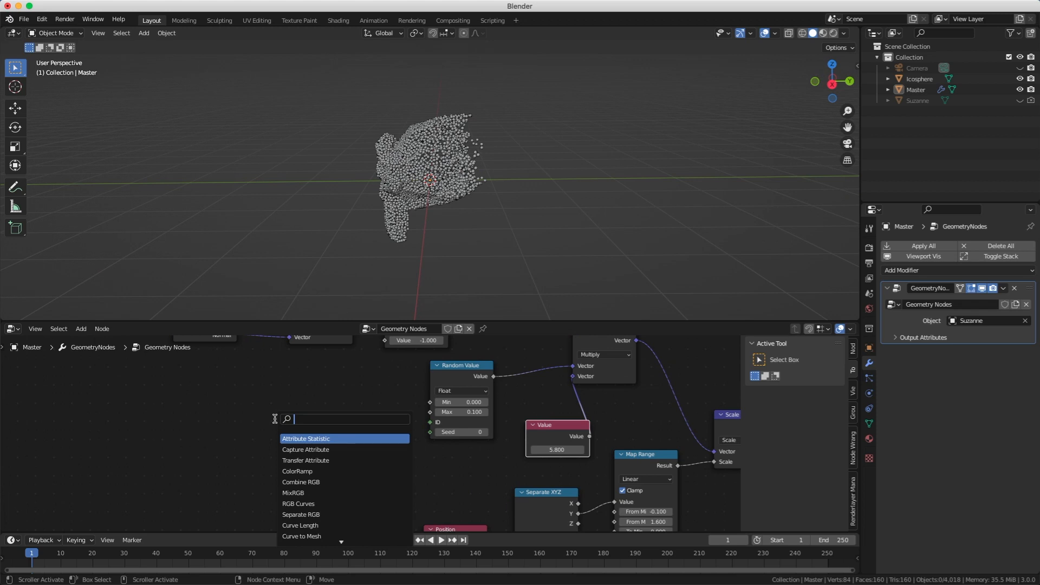
Step: Add a 4D Musgrave Texture with Scale 5.700 before Random Value and link its Height to Random Value's Min
text(mus)
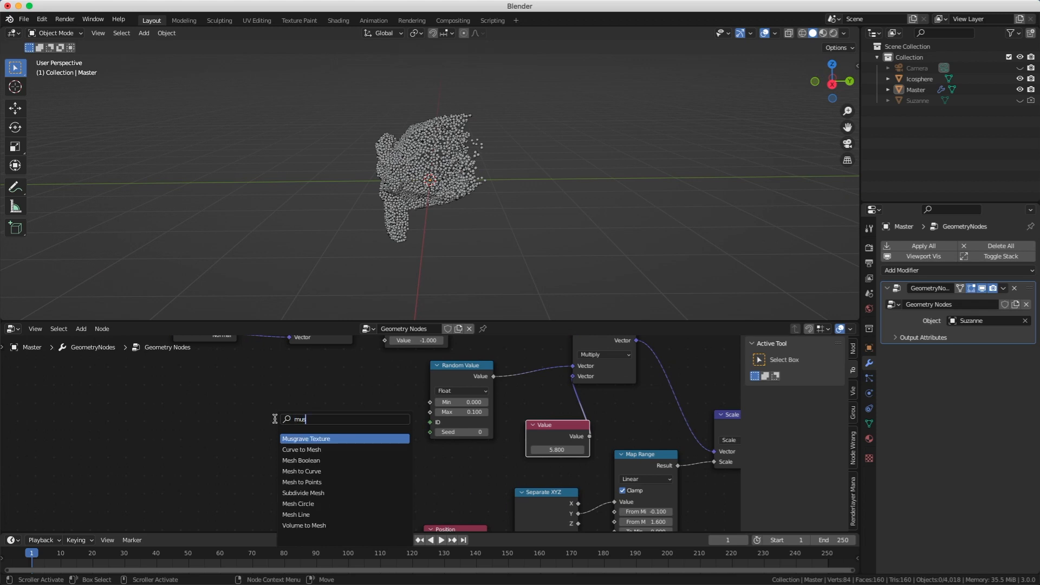
key(Return)
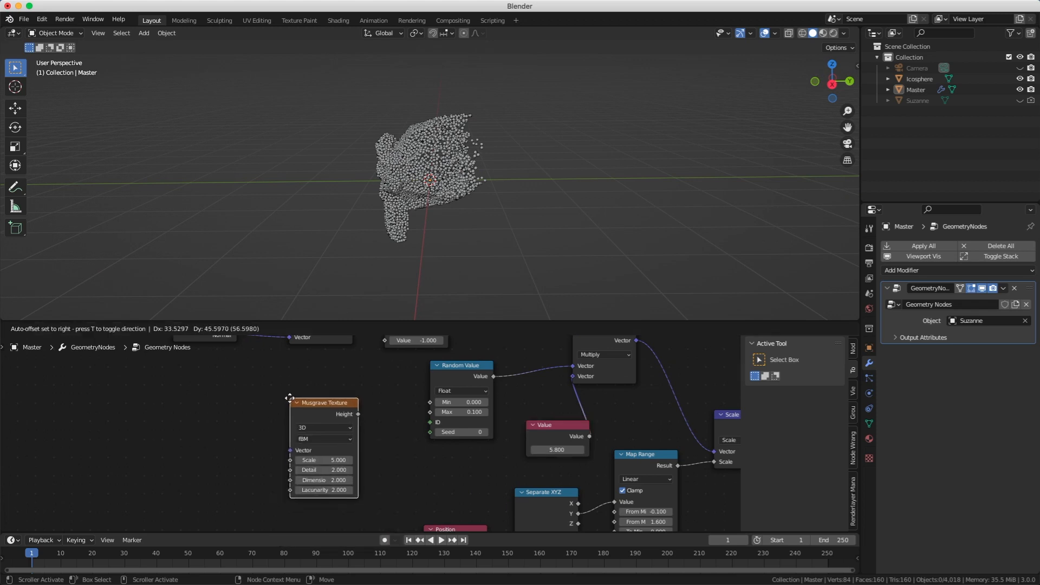
click(355, 394)
drag(350, 408, 437, 404)
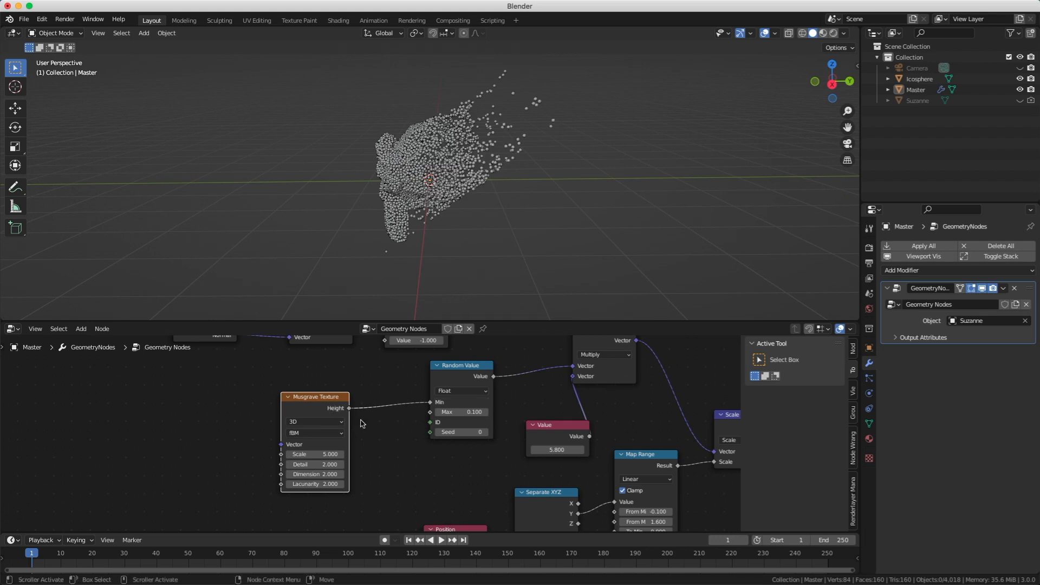
drag(310, 399, 281, 391)
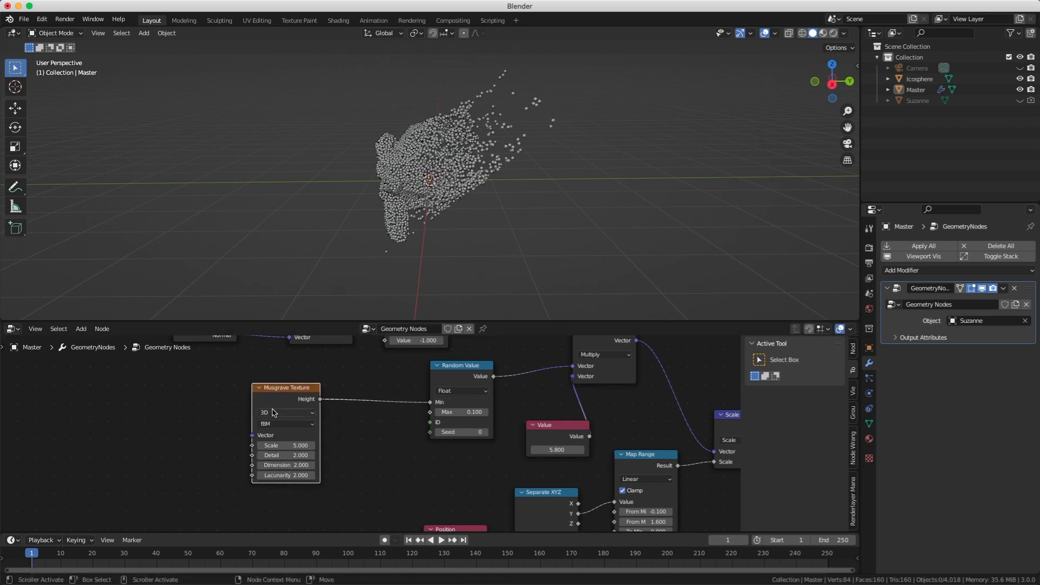
click(273, 413)
click(275, 451)
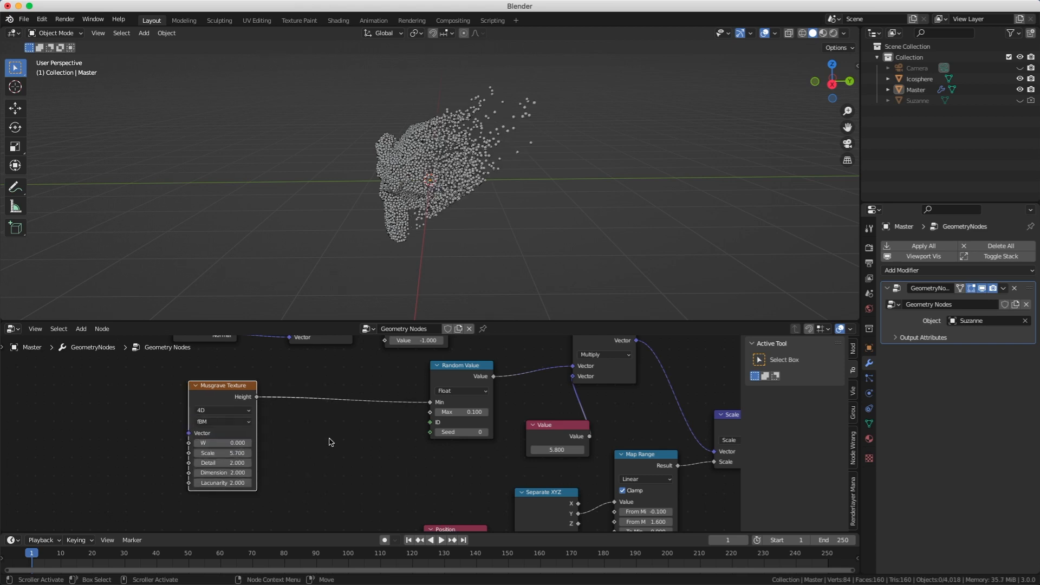
Step: Add a Vector Math node set to Multiply beside Musgrave Texture and link the texture's Height to its first Vector input
key(shift+a)
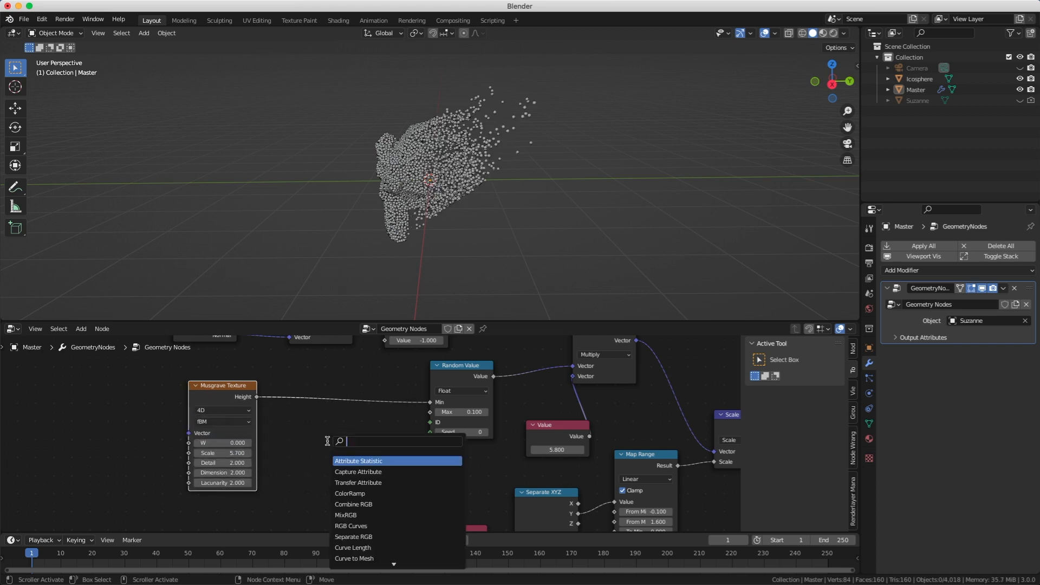
text(v)
key(BackSpace)
text(vect)
key(Down)
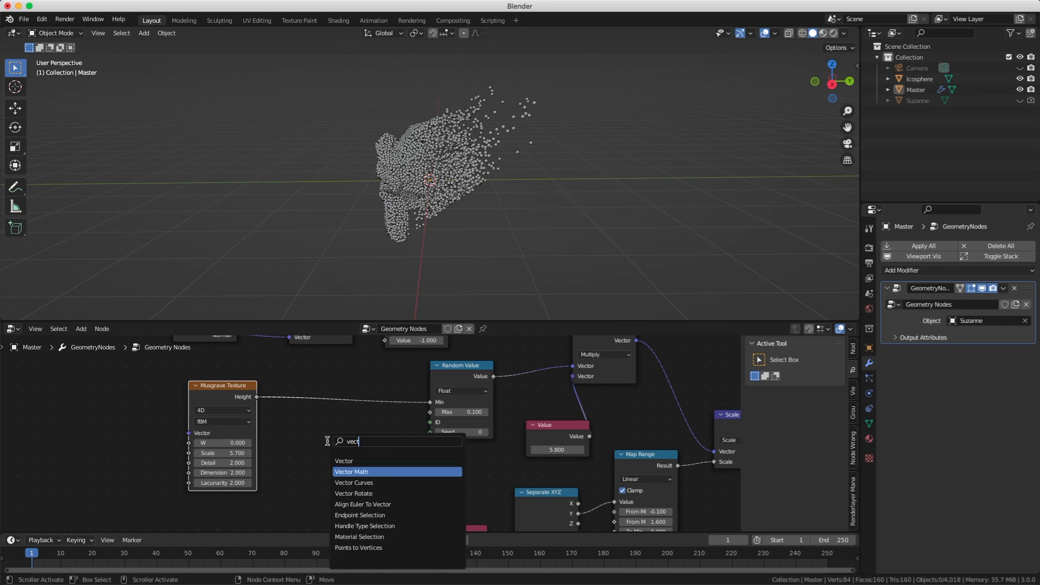
key(Return)
click(319, 431)
middle_drag(347, 436, 334, 403)
drag(245, 363, 303, 447)
click(327, 422)
click(323, 391)
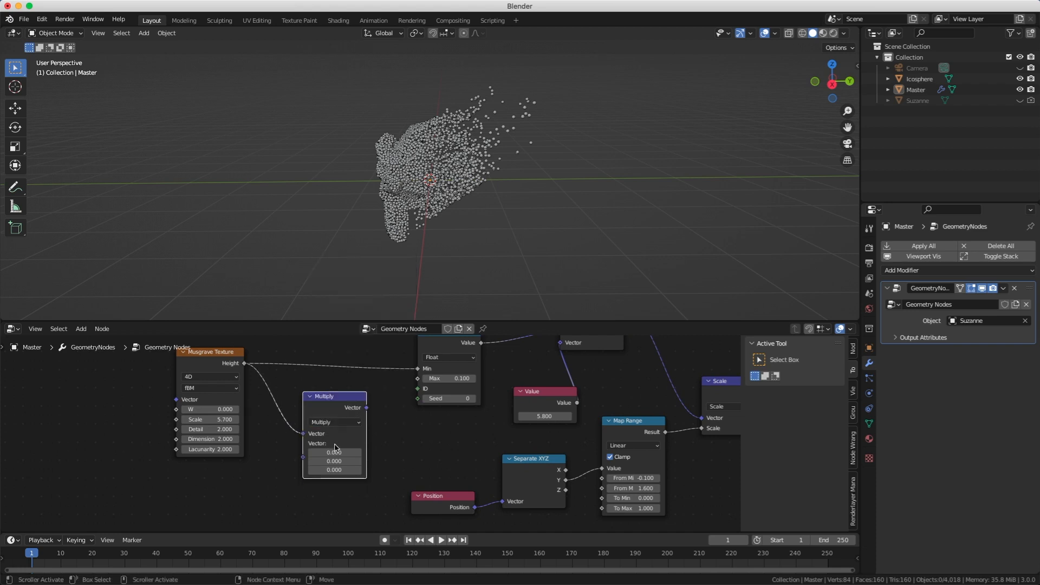
Step: Set the new Multiply node's second vector to -1, -1, -1 and link its output to Random Value's Max
click(328, 452)
text(-1)
key(Tab)
text(-1)
key(Tab)
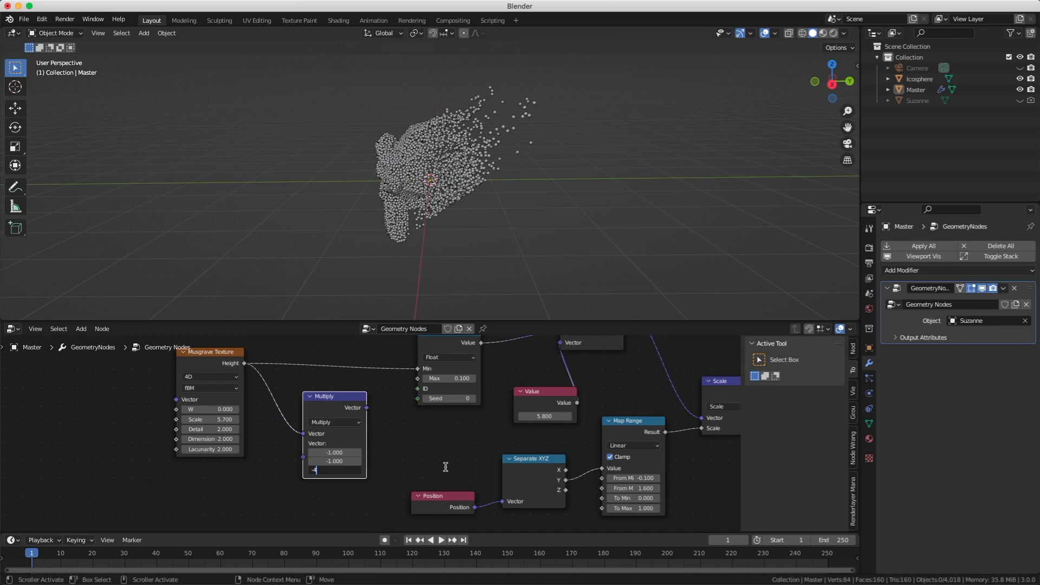
text(-1)
key(Return)
drag(367, 408, 417, 379)
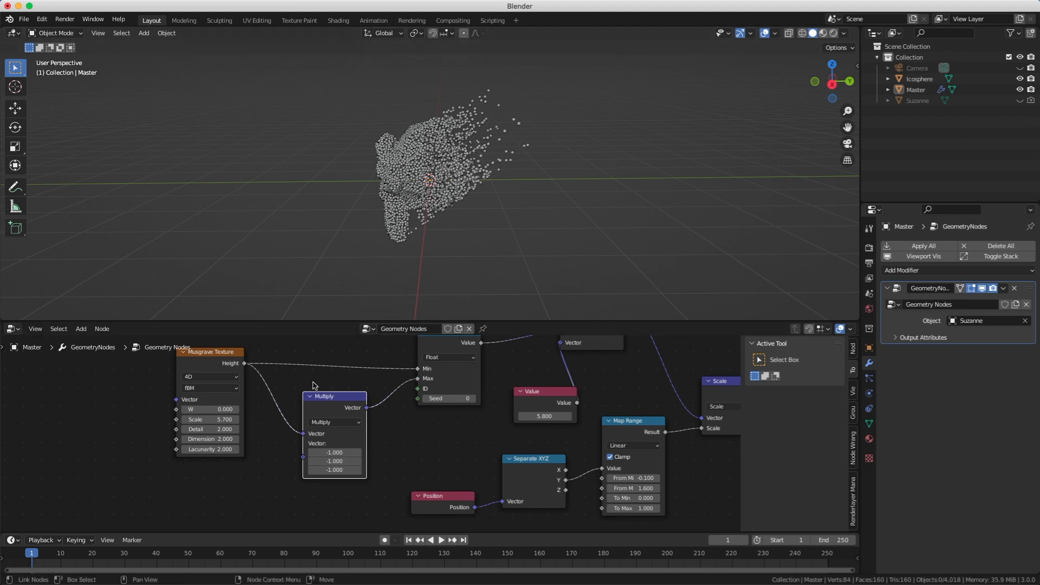
Step: Set Musgrave Texture's Scale to 6.400 and Detail to 1.000
middle_drag(406, 297, 476, 292)
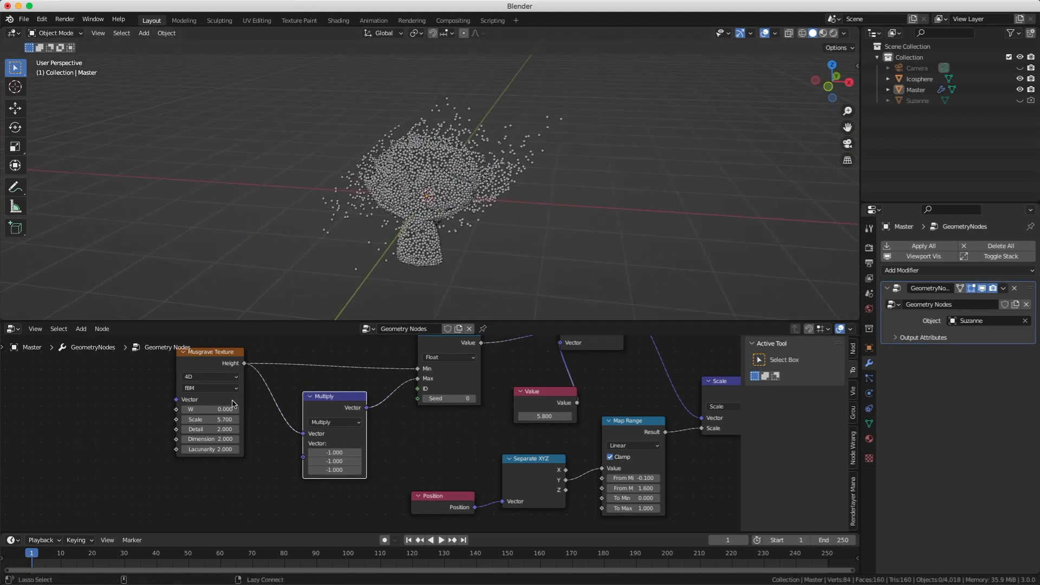
click(210, 420)
text(6.6)
key(Return)
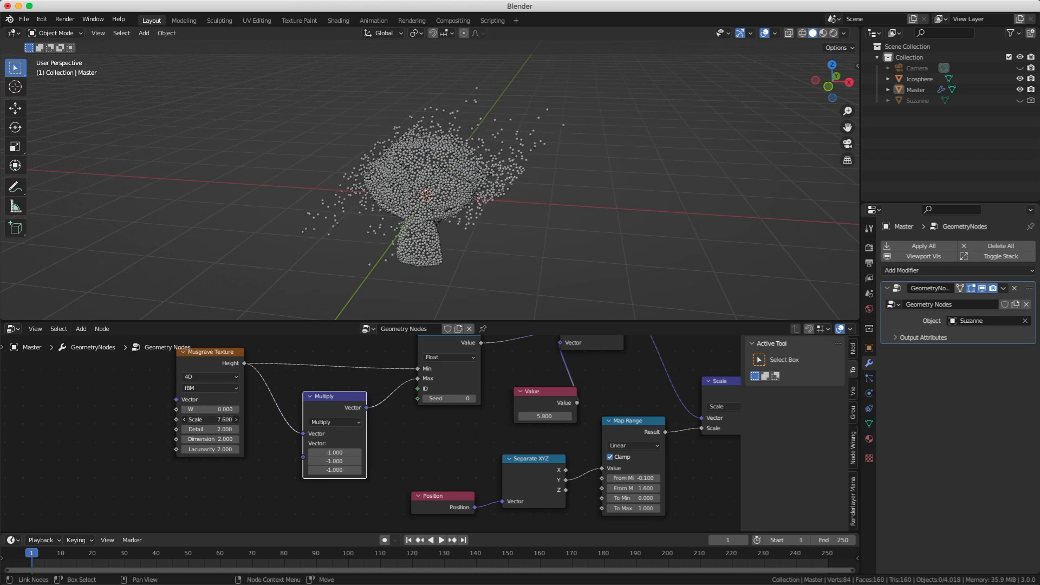
drag(210, 419, 180, 429)
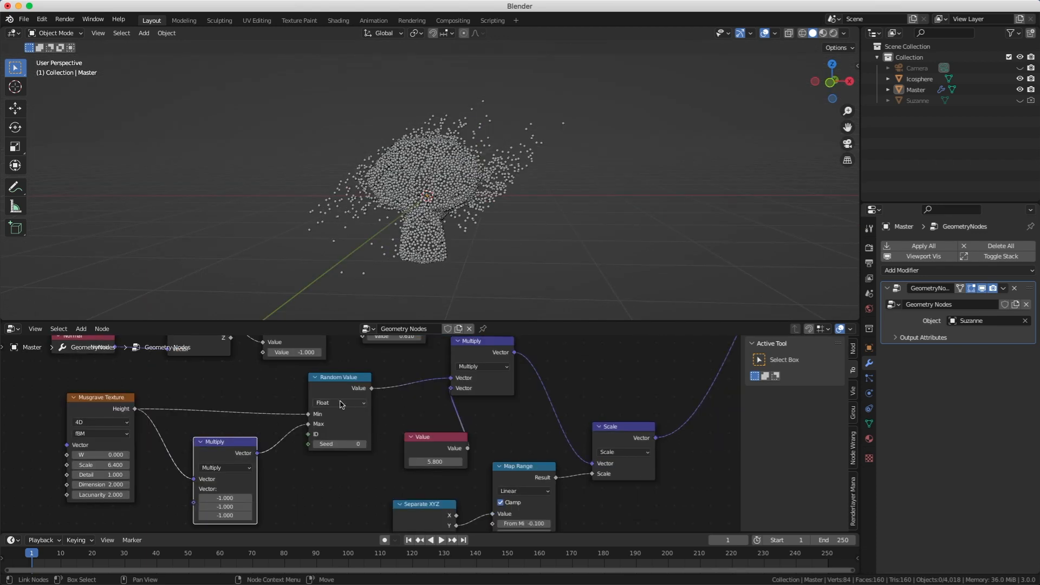
Step: Switch Random Value to Vector and relink Musgrave's Height to Min, Multiply to Max, and its Value to the next Multiply
click(341, 403)
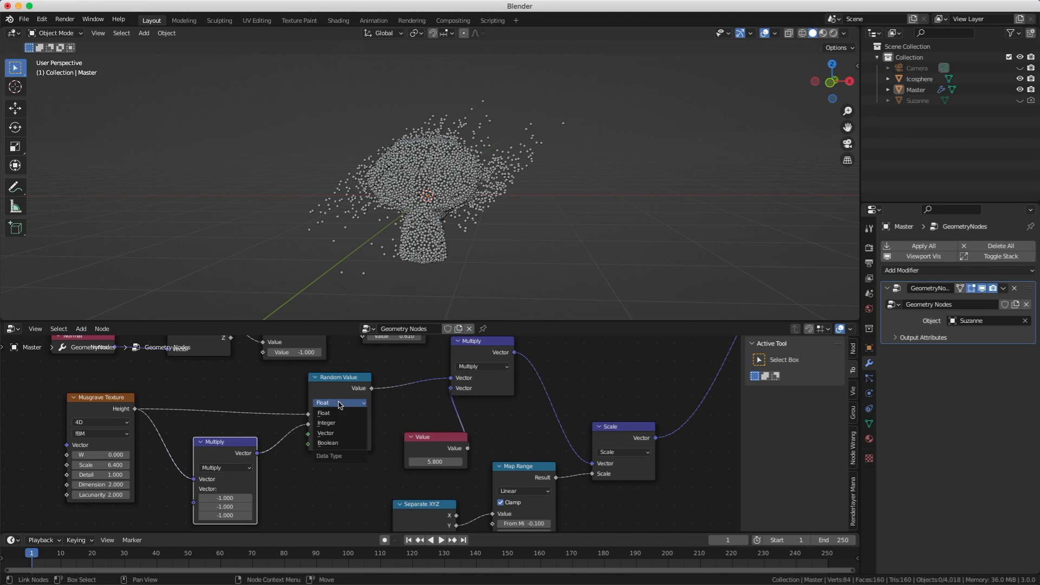
click(329, 434)
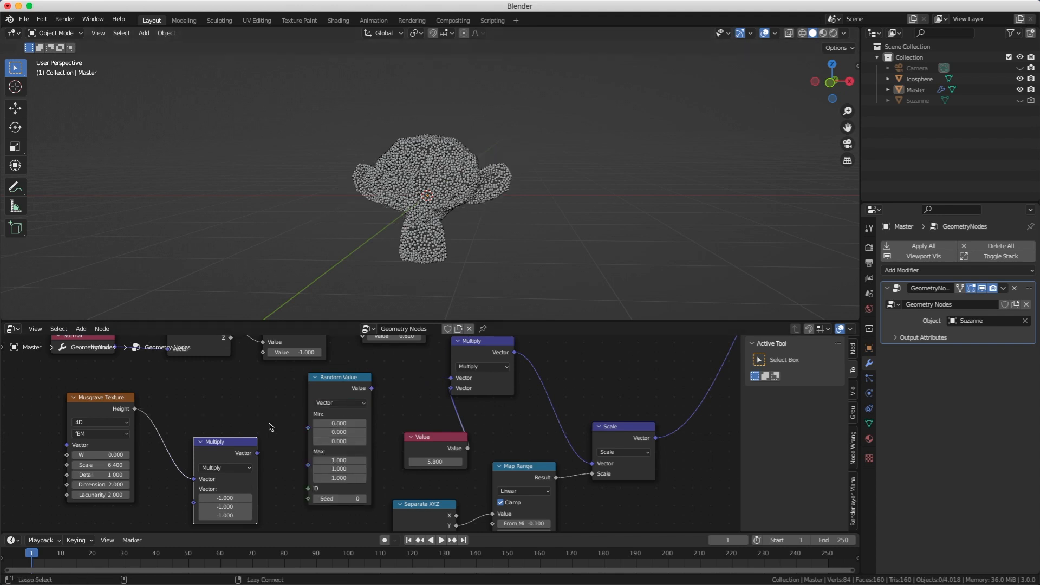
scroll(273, 414, left, 2)
drag(145, 406, 319, 428)
drag(267, 450, 318, 436)
drag(382, 386, 461, 375)
middle_drag(379, 176, 497, 226)
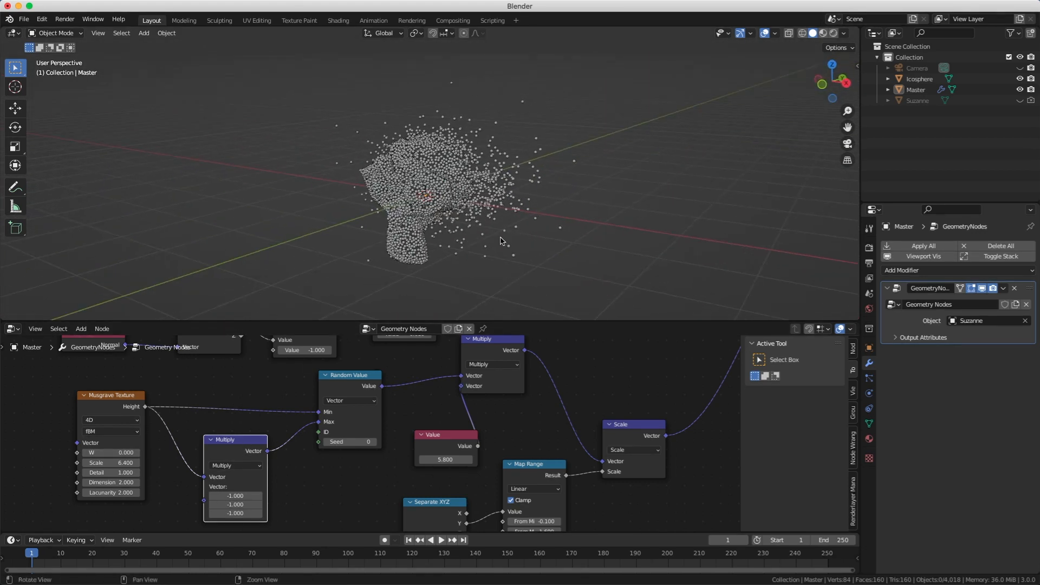
Step: Set the Value node to 2.000 and keyframe Musgrave Texture's W at 0.000 on frame 1
drag(448, 459, 368, 459)
right_click(106, 454)
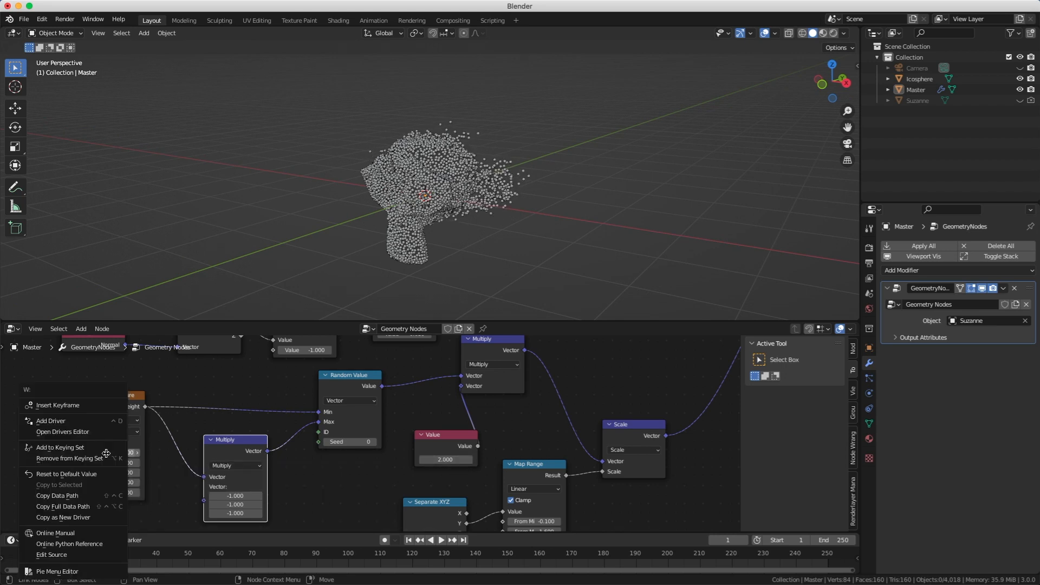
click(84, 408)
Step: Keyframe Musgrave Texture's W at 0.100 on frame 100
click(348, 554)
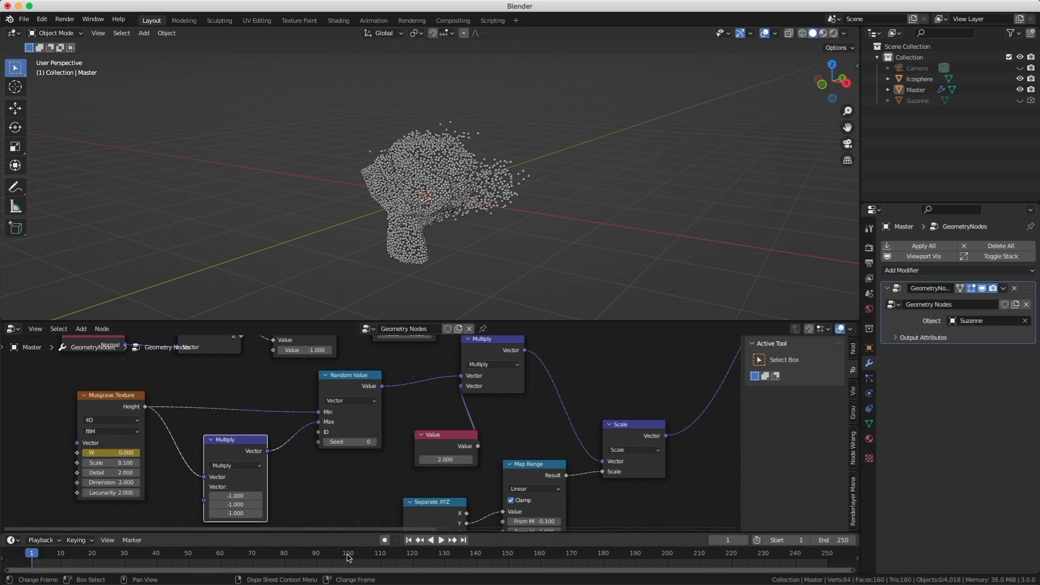
click(111, 454)
text(0.1)
key(Return)
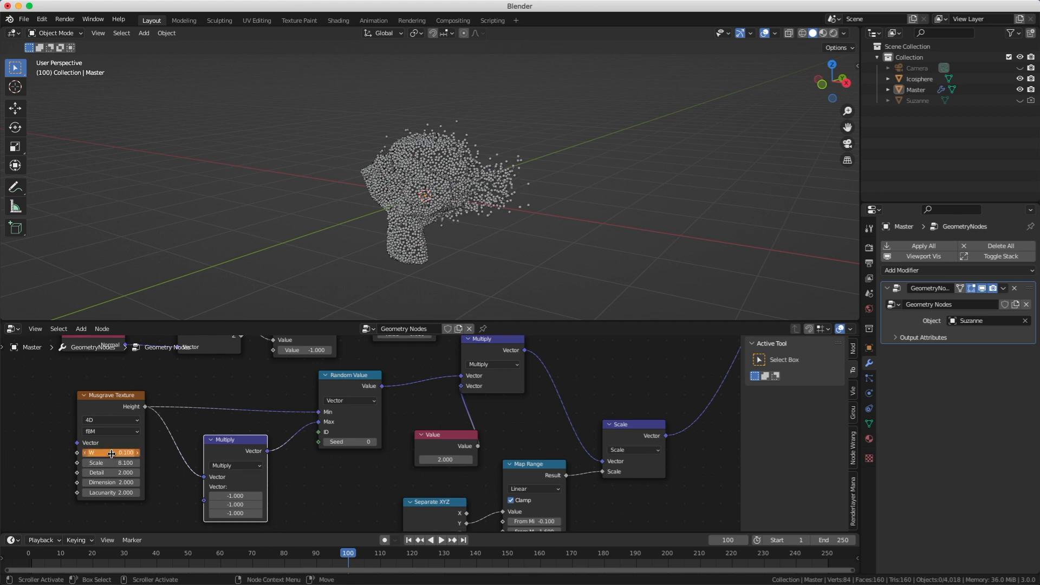
right_click(111, 454)
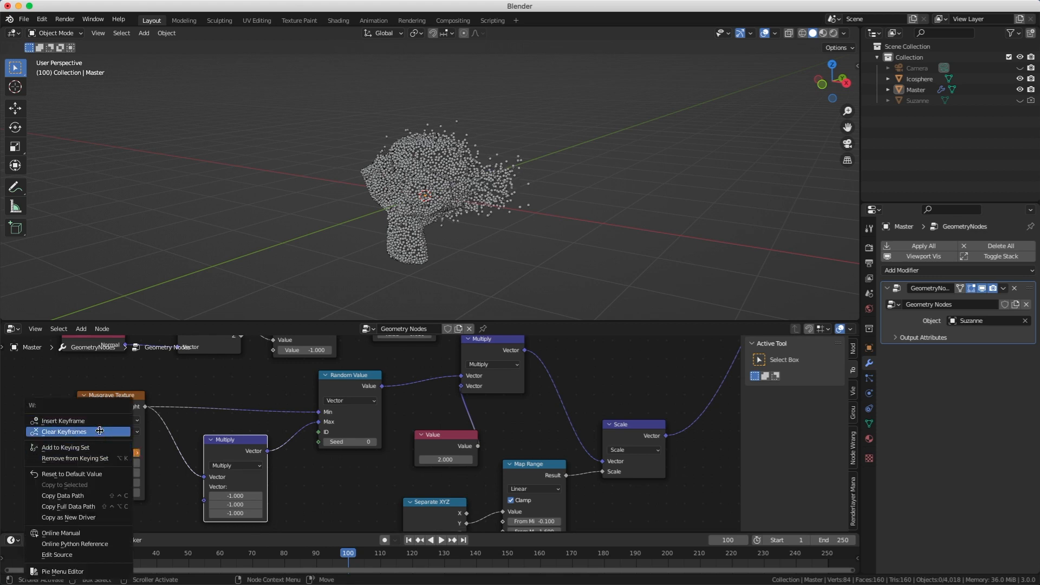
click(63, 420)
Step: Change the W keyframes to Linear interpolation and scrub the timeline to preview the animation
right_click(222, 561)
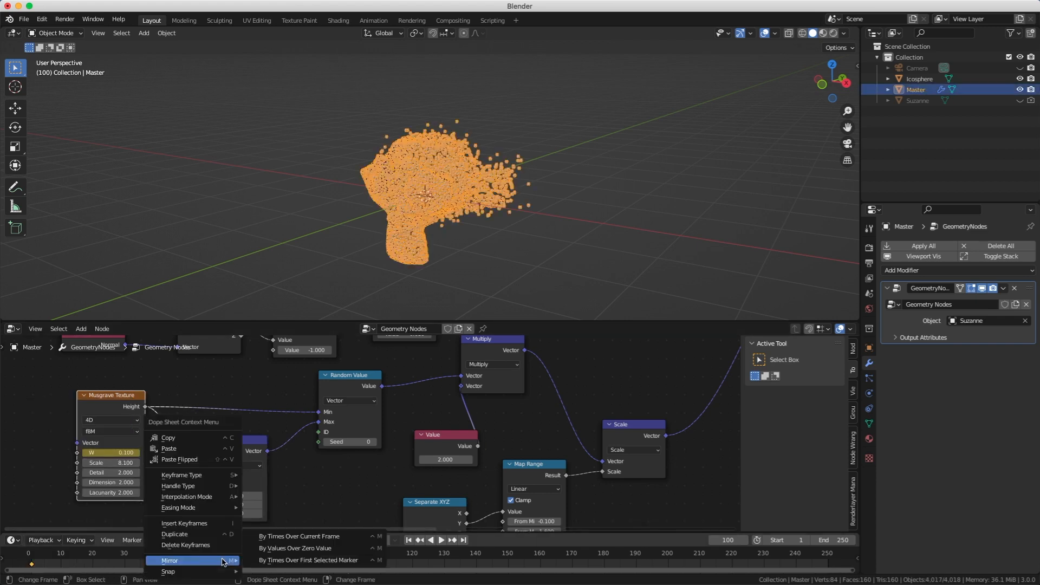
mouse_move(211, 502)
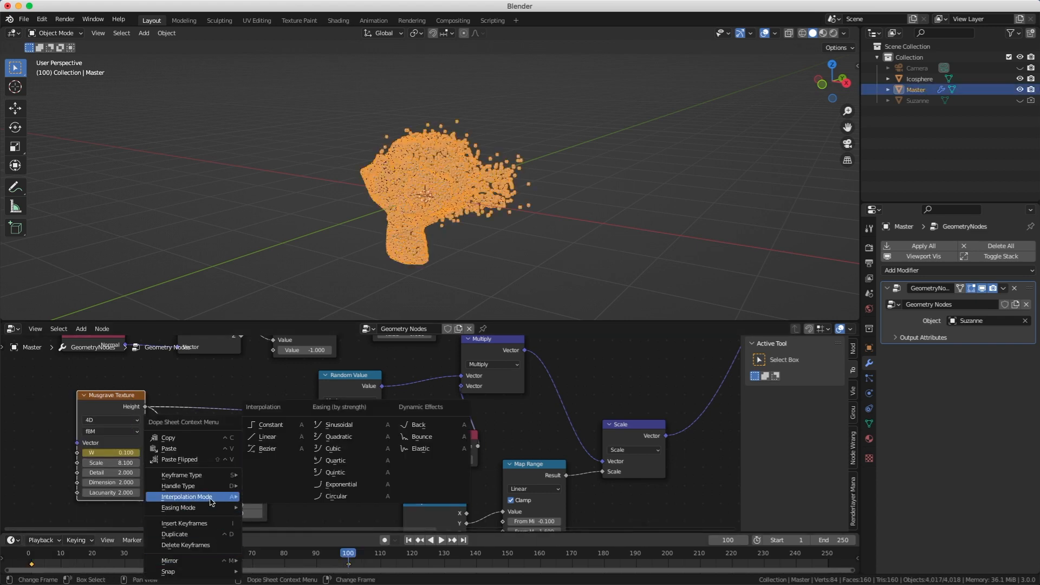
click(274, 438)
click(66, 554)
drag(66, 553, 303, 558)
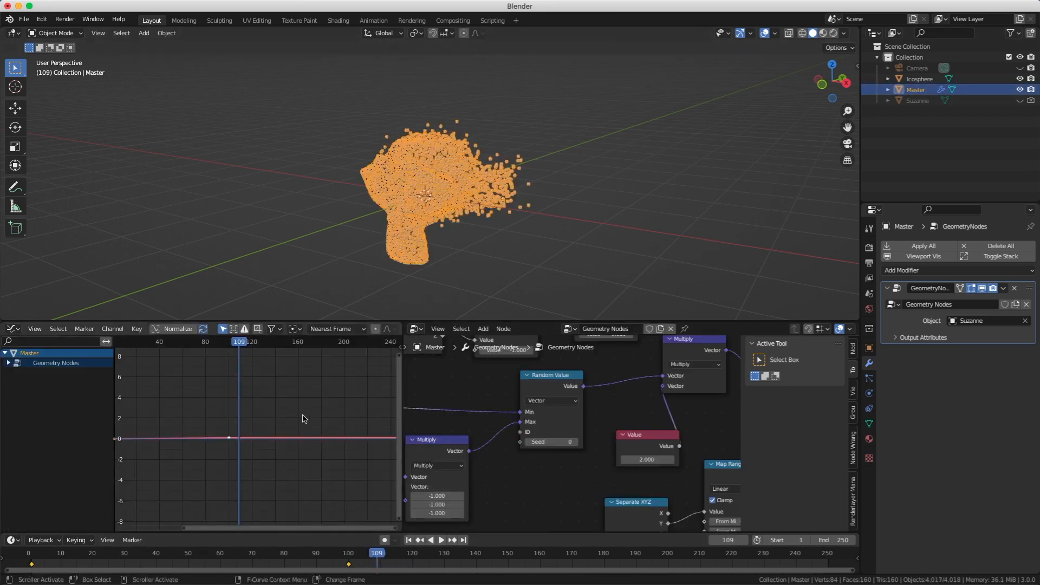
Step: Apply linear extrapolation to the W animation curve in the Graph Editor and play the animation
key(Home)
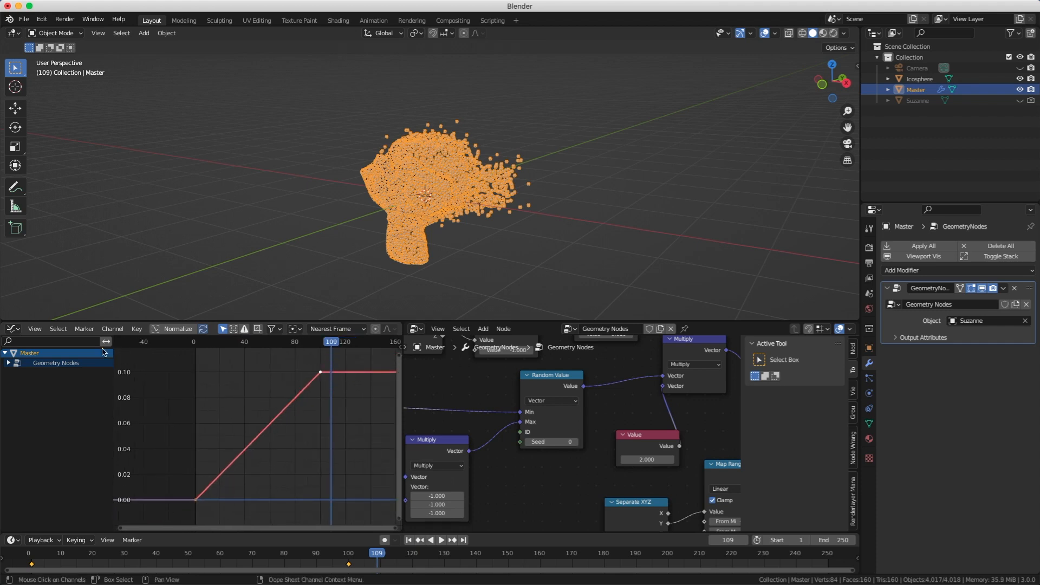
click(112, 329)
mouse_move(128, 431)
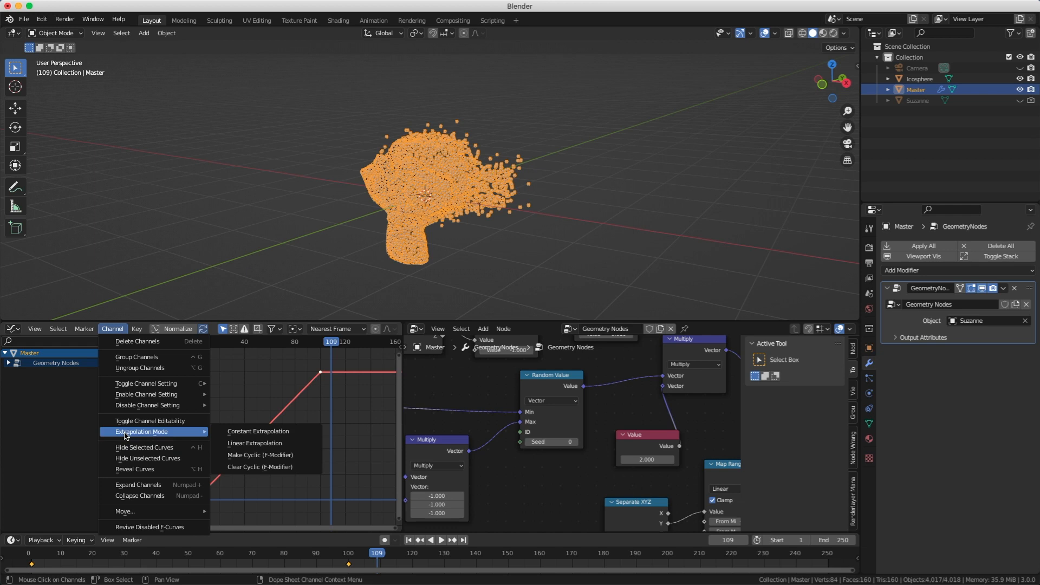
click(267, 444)
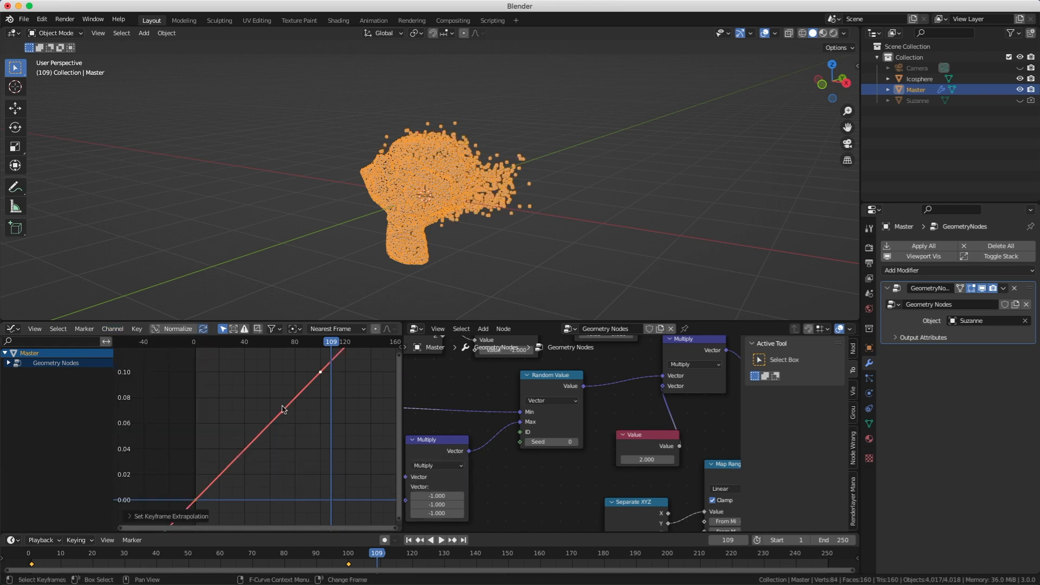
key(space)
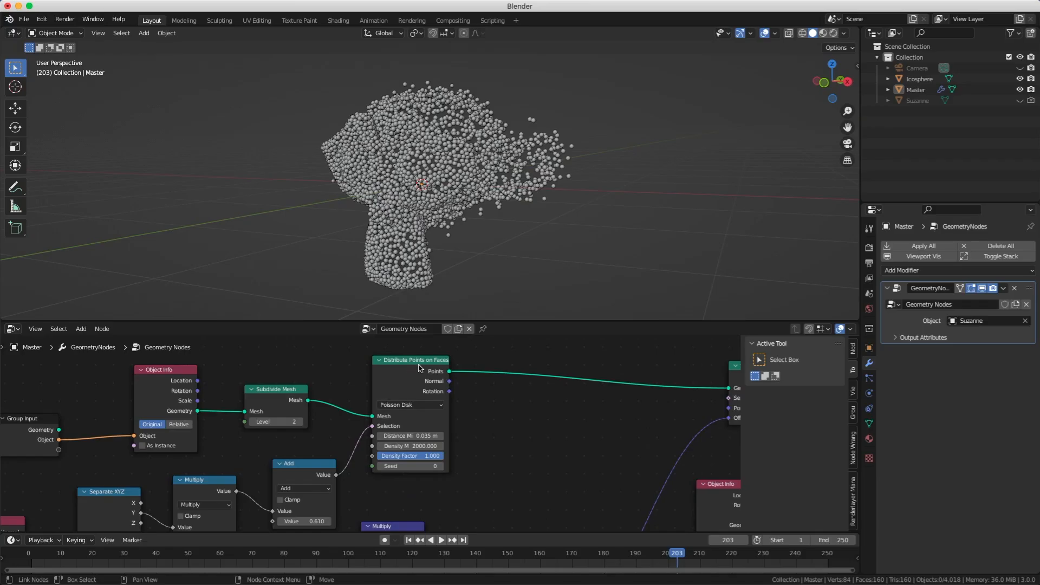
Step: Mute the Distribute Points on Faces node and inspect the instances on the mesh up close
click(418, 367)
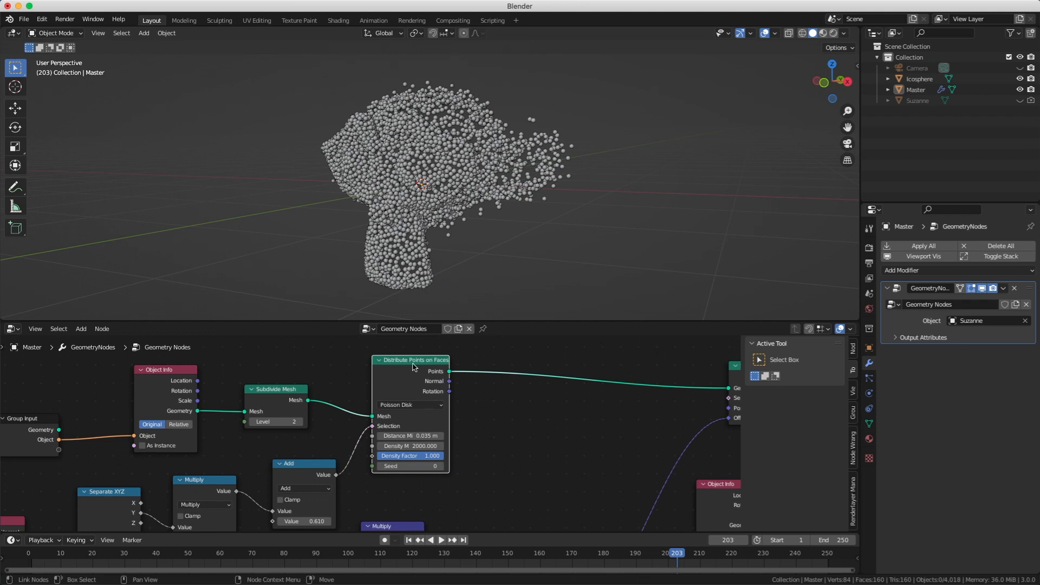
key(m)
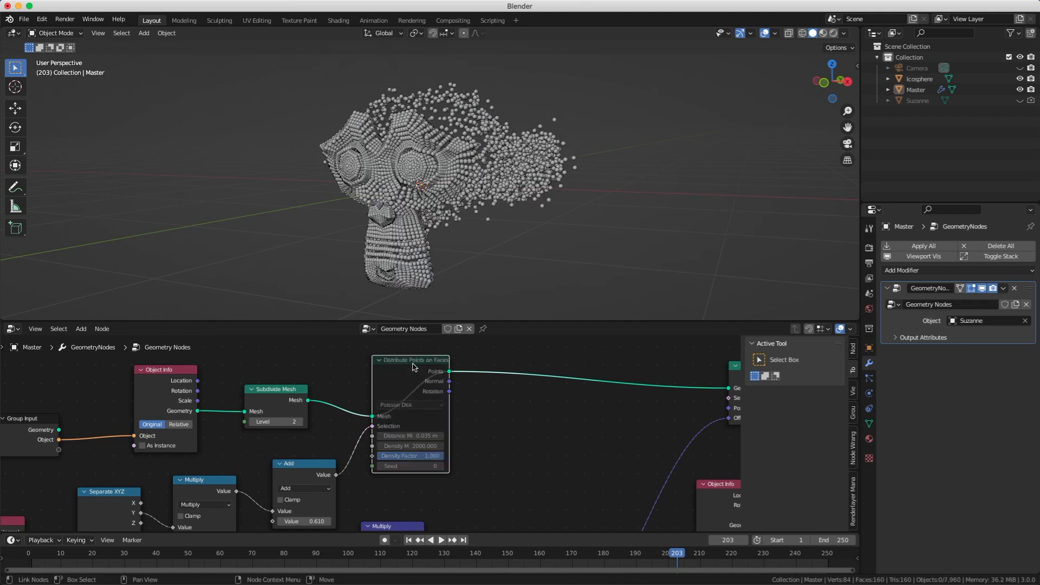
ctrl+middle_drag(490, 255, 387, 254)
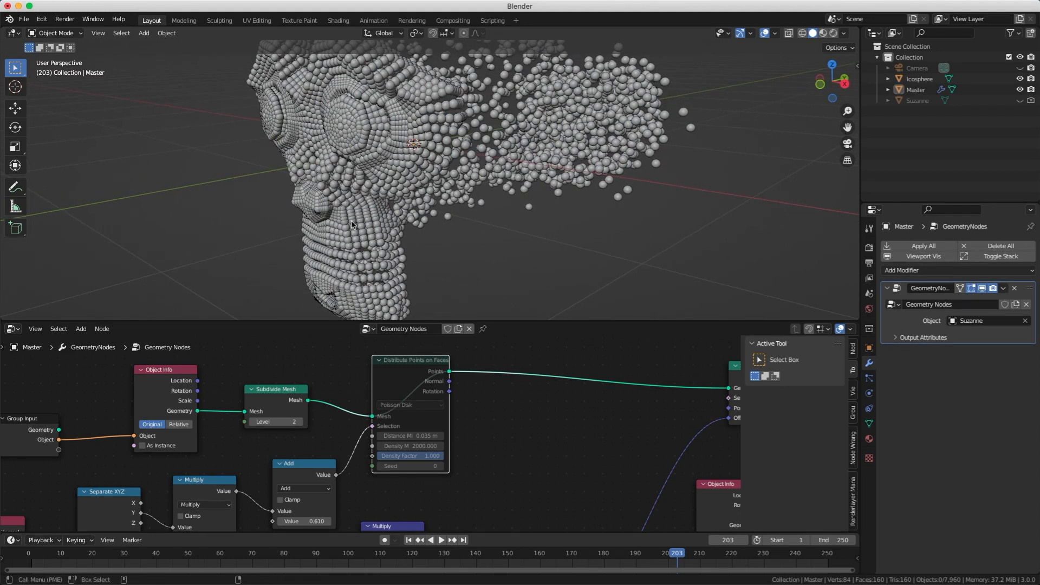
middle_drag(370, 272, 444, 244)
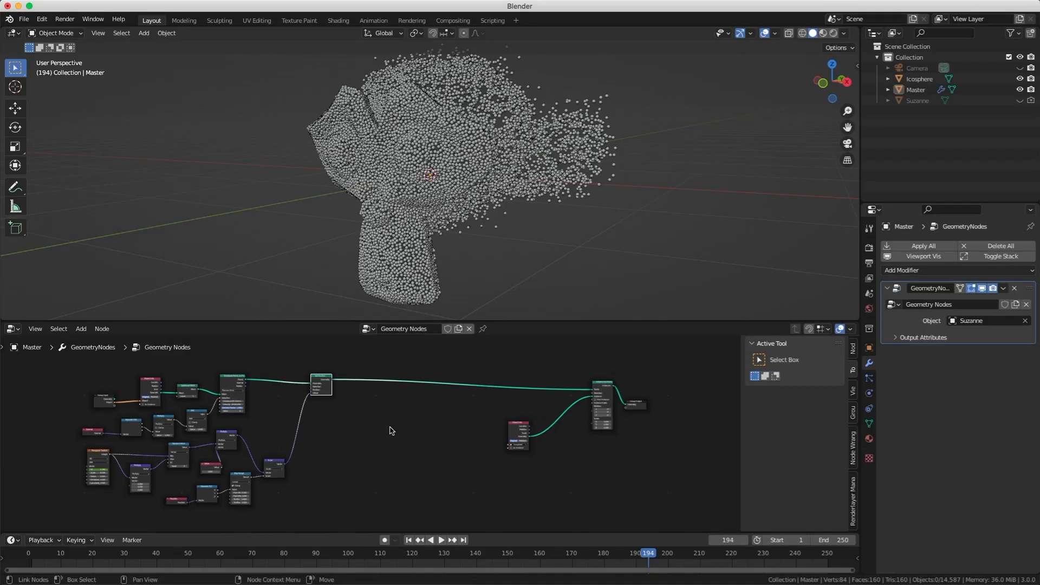
Step: Add a second Set Position node on the geometry link between the existing Set Position and Instance on Points
click(413, 436)
key(shift+a)
text(s)
text(set)
key(Down)
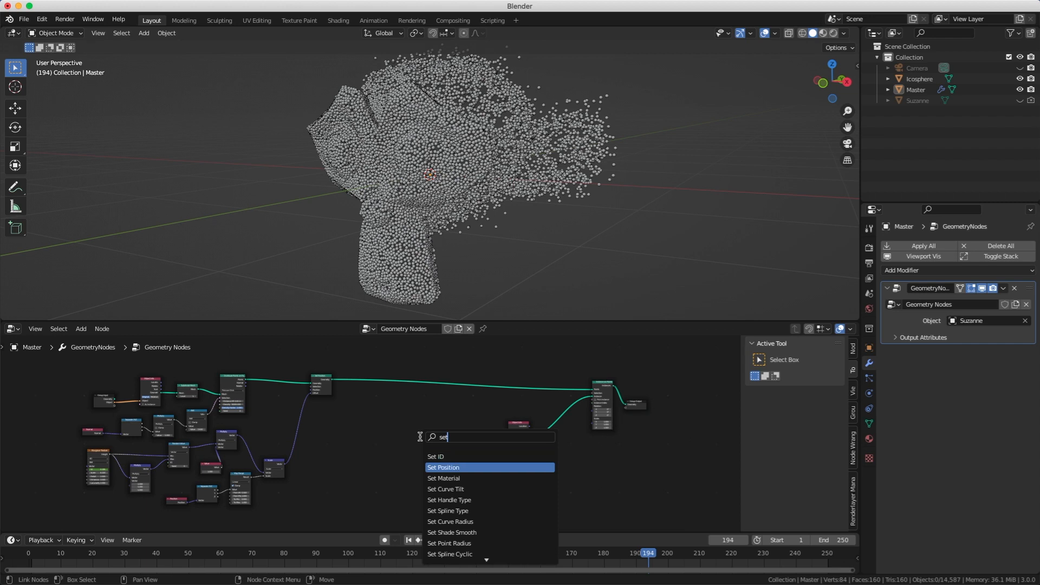
key(Return)
click(477, 386)
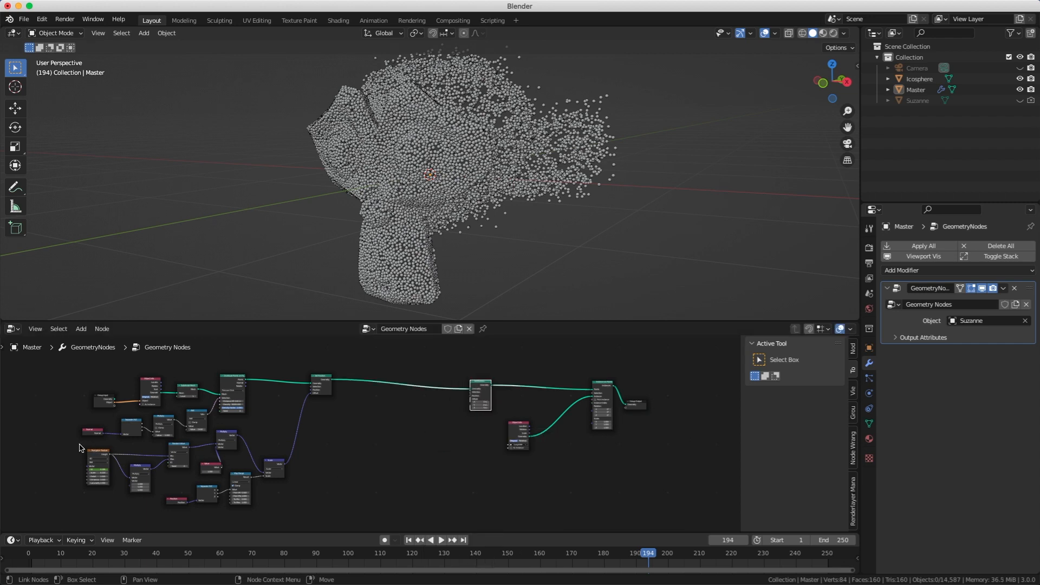
Step: Duplicate the Musgrave offset node group and connect the copy's Scale node output to the new Set Position's Offset
drag(80, 447, 313, 515)
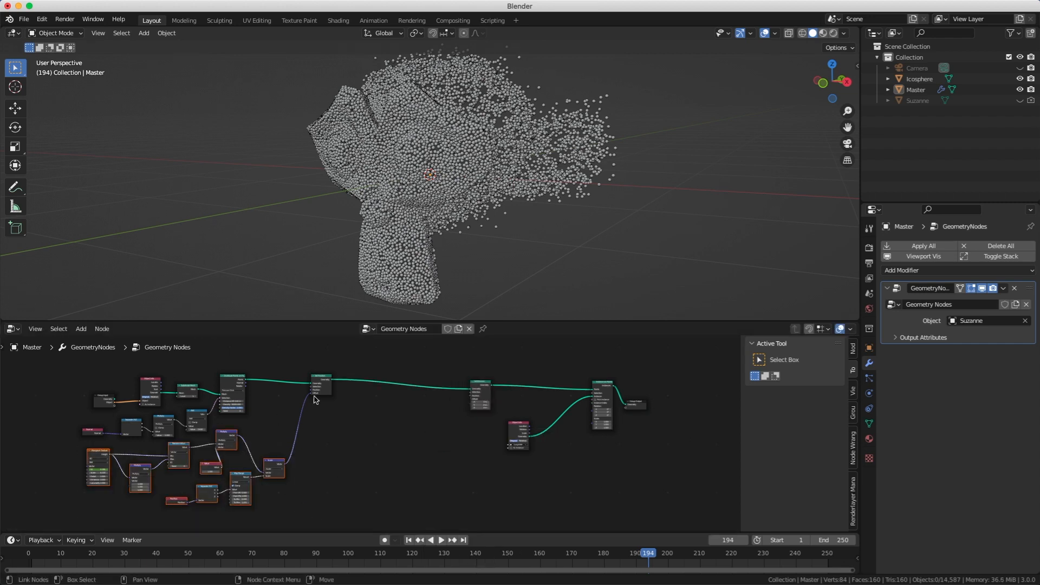
key(ctrl)
key(shift+d)
click(512, 493)
middle_drag(547, 499, 506, 498)
scroll(541, 463, up, 4)
scroll(506, 498, up, 3)
drag(524, 504, 472, 382)
middle_drag(455, 489, 437, 372)
scroll(463, 485, up, 3)
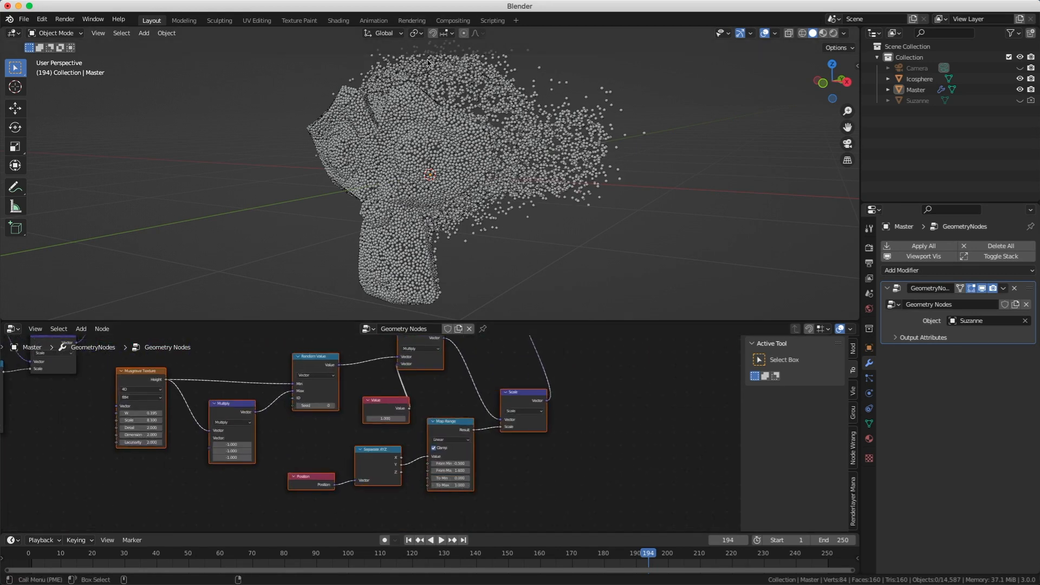
Step: Delete the Map Range, Separate XYZ and Position nodes from the duplicated group
click(449, 429)
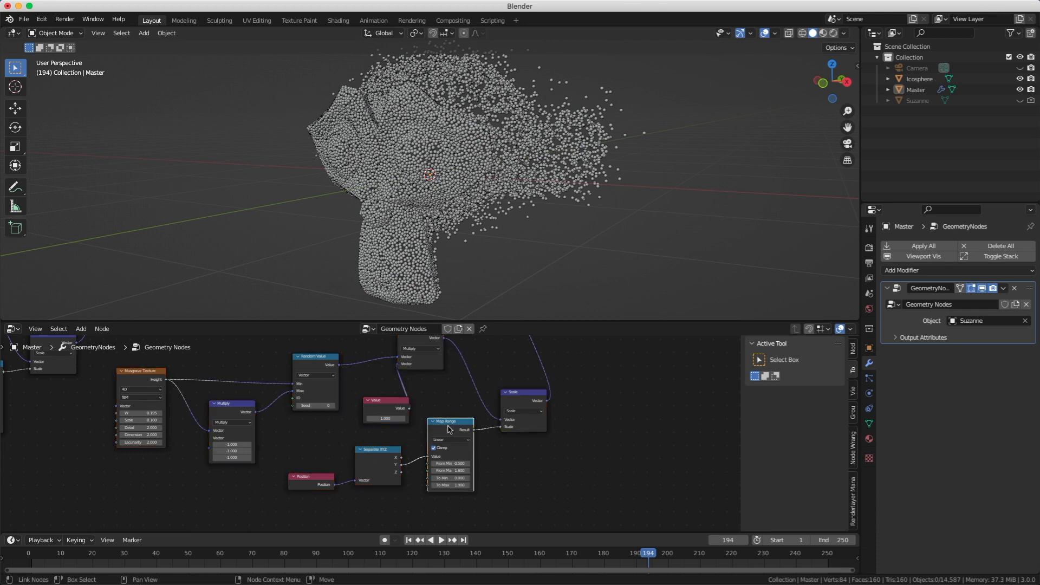
key(x)
click(387, 461)
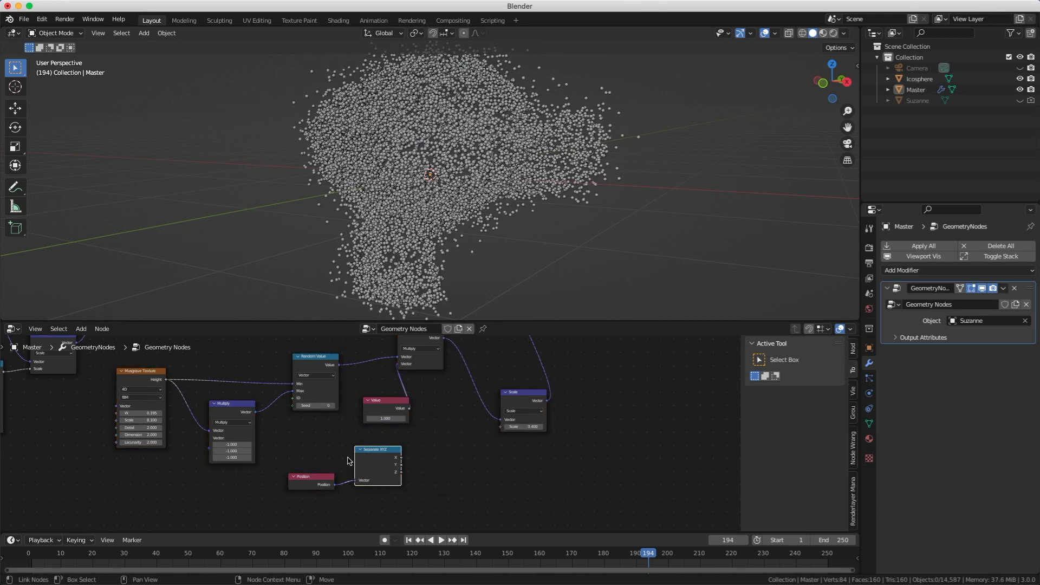
key(x)
click(317, 480)
key(x)
Step: Add a Voronoi Texture set to 4D and connect its Position output to the duplicated Scale node's Scale input
middle_drag(443, 463, 379, 468)
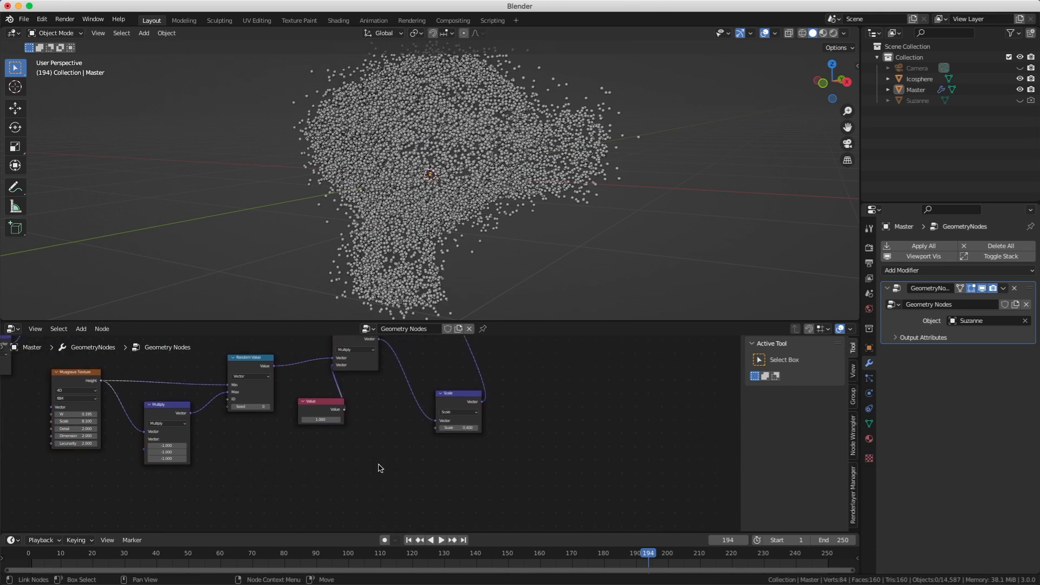
key(shift+a)
text(s)
text(voro)
key(Return)
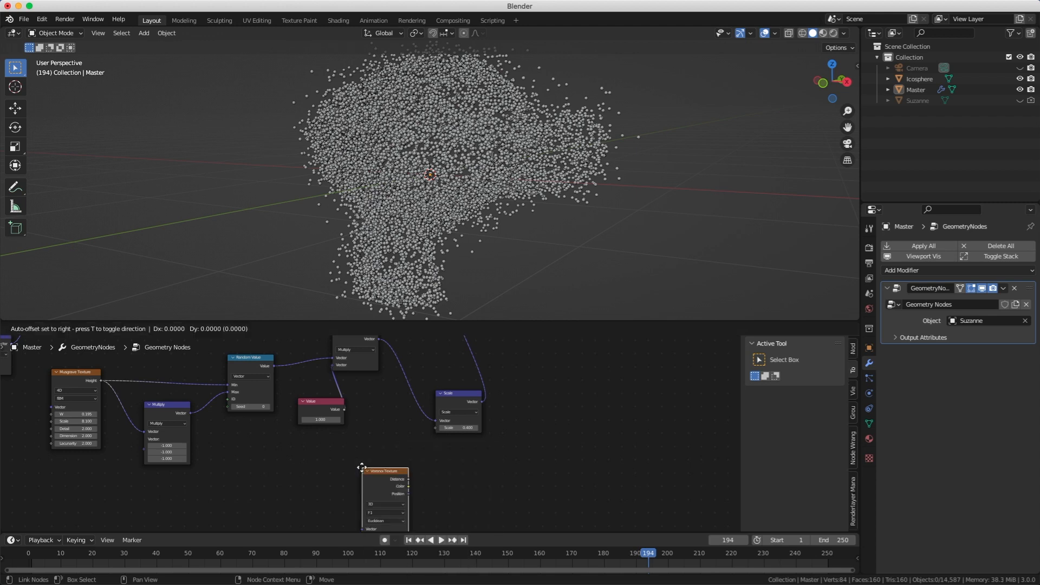
click(316, 438)
scroll(367, 466, up, 2)
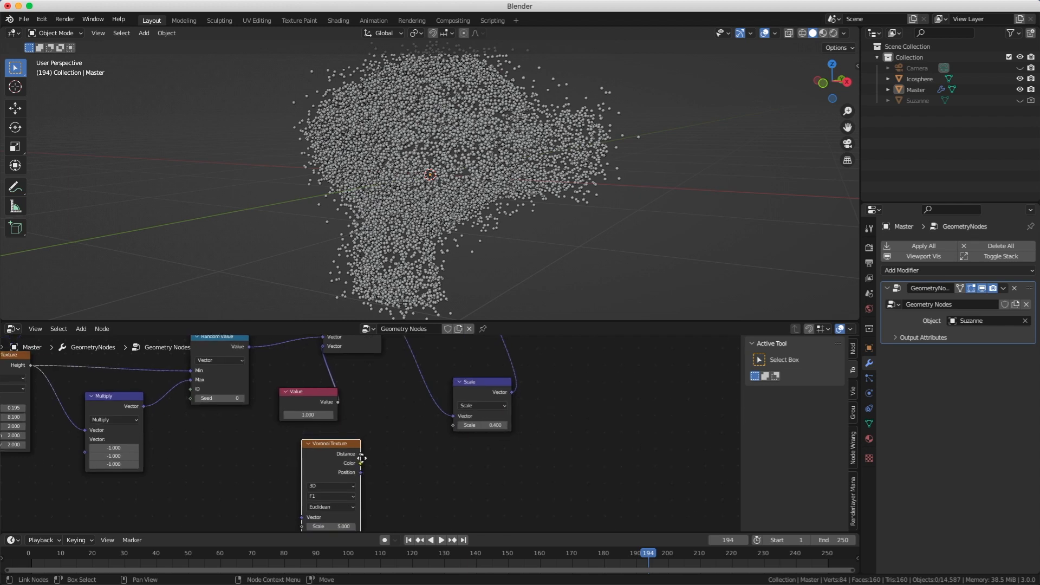
click(328, 453)
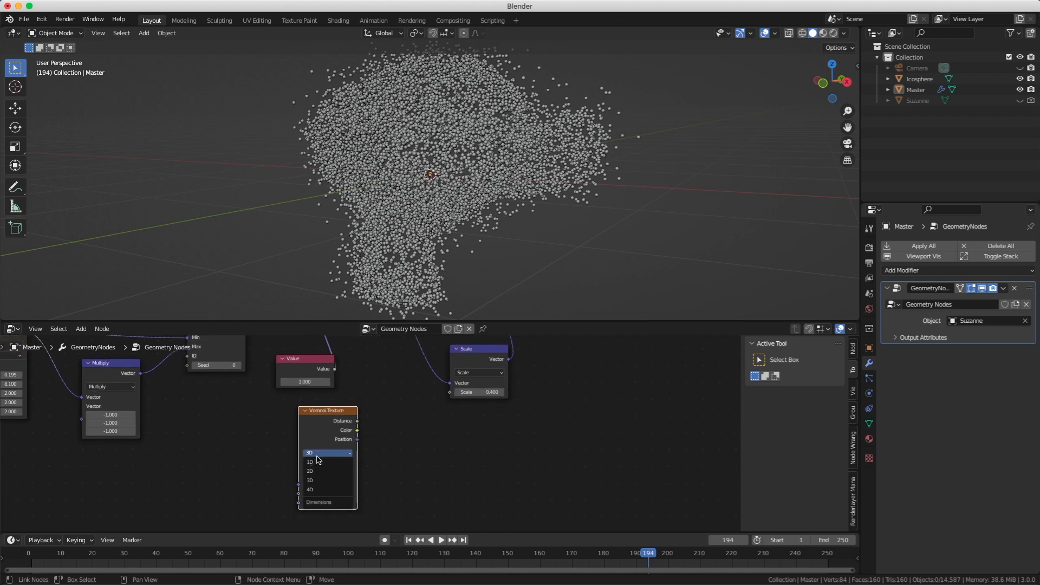
click(322, 489)
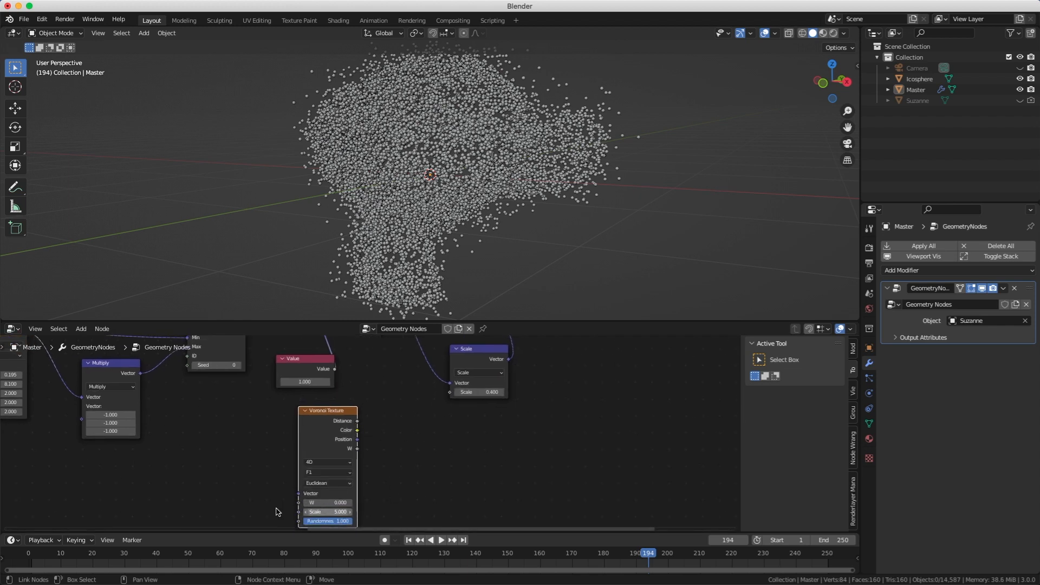
drag(361, 439, 450, 392)
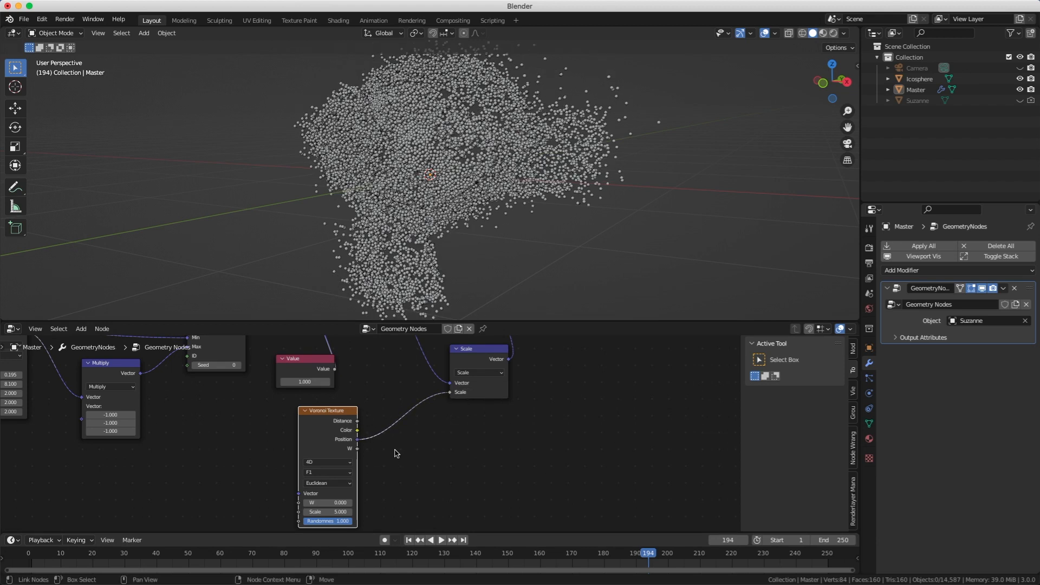
Step: Insert a Vector Math node set to Multiply between the Voronoi Texture's Position output and the Scale node
key(shift+a)
text(s)
text(verc)
key(BackSpace)
text(t)
key(BackSpace)
text(ct)
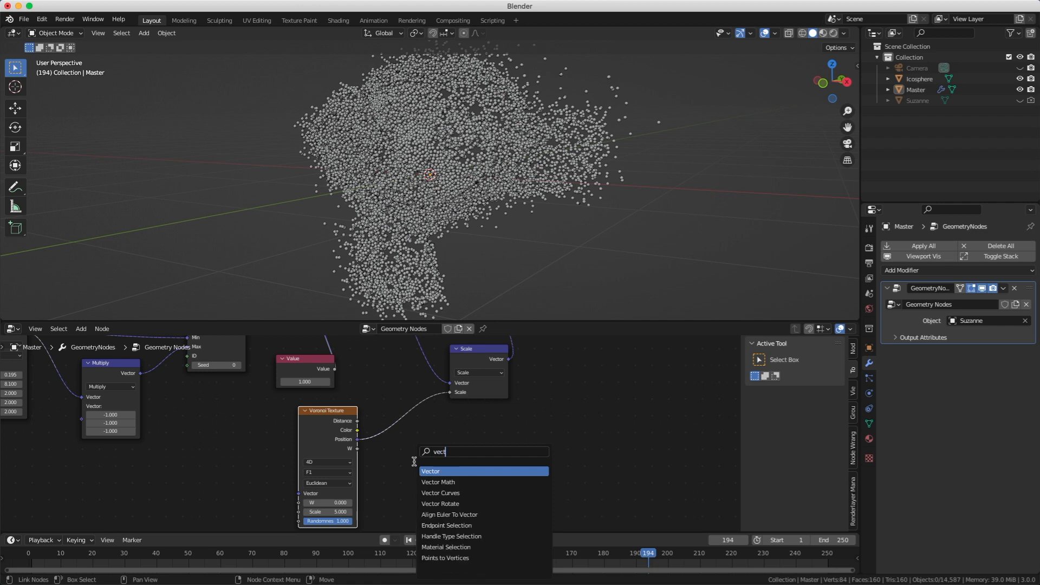
key(Return)
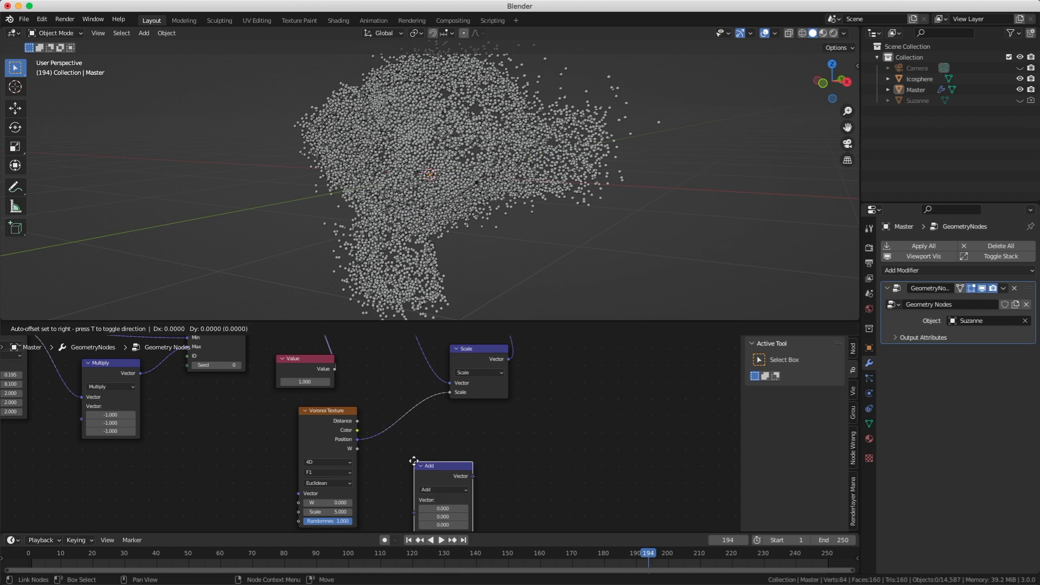
click(408, 429)
click(420, 422)
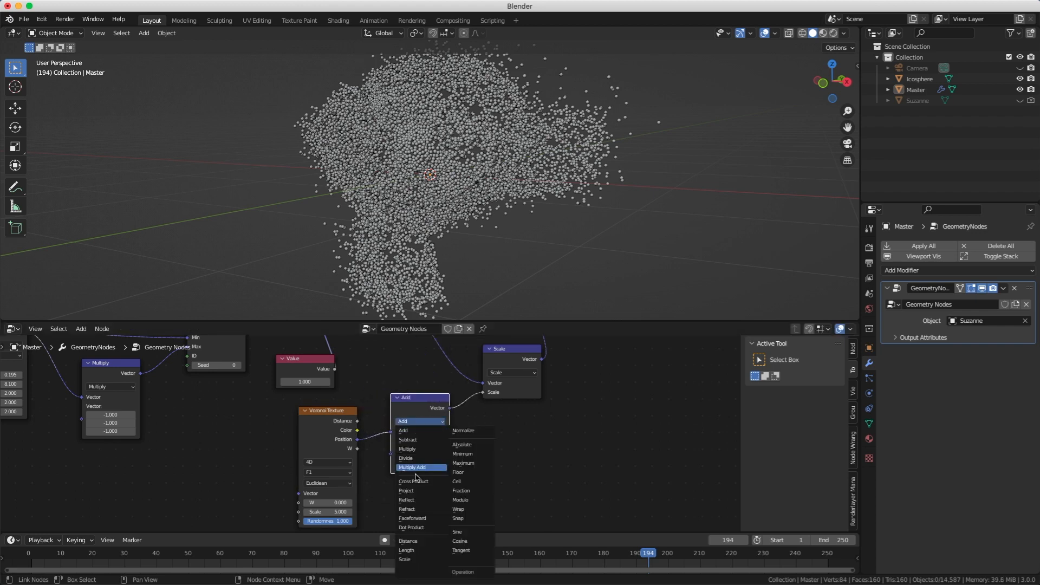
click(409, 449)
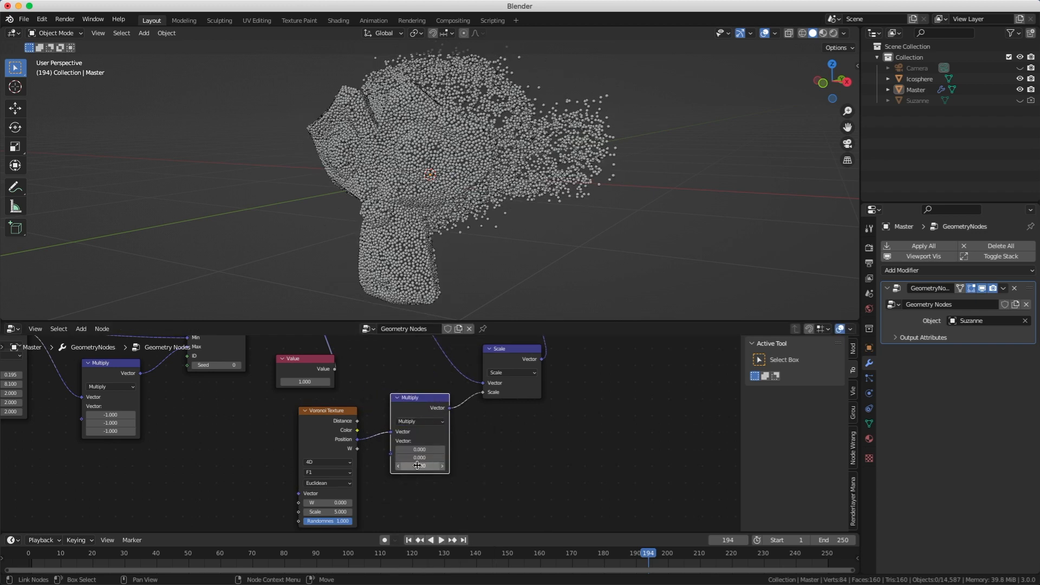
Step: Add a Value node, connect it to the Multiply node's second vector input, and set it to 0.100
key(shift+a)
text(valu)
key(Return)
click(379, 490)
drag(435, 502, 391, 453)
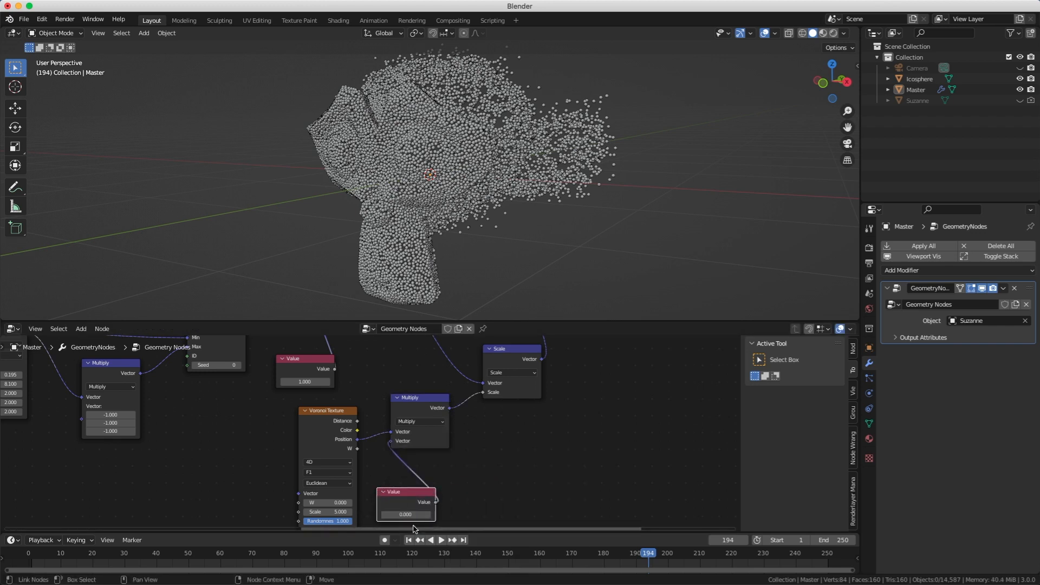
drag(405, 514, 412, 514)
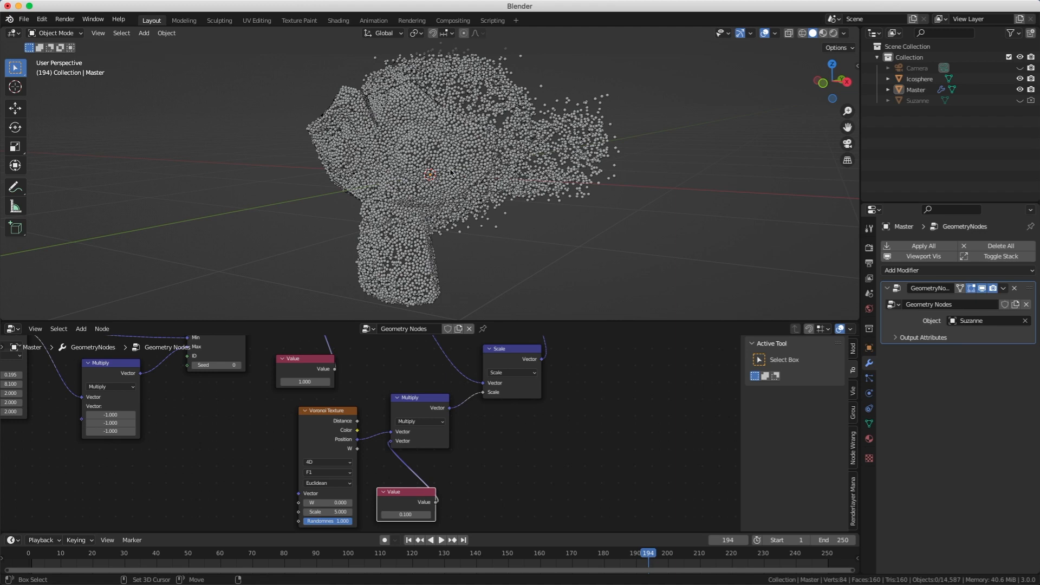
Step: Copy the original Musgrave Texture's W as a new driver and paste it onto the duplicated Musgrave Texture's W
scroll(257, 446, down, 9)
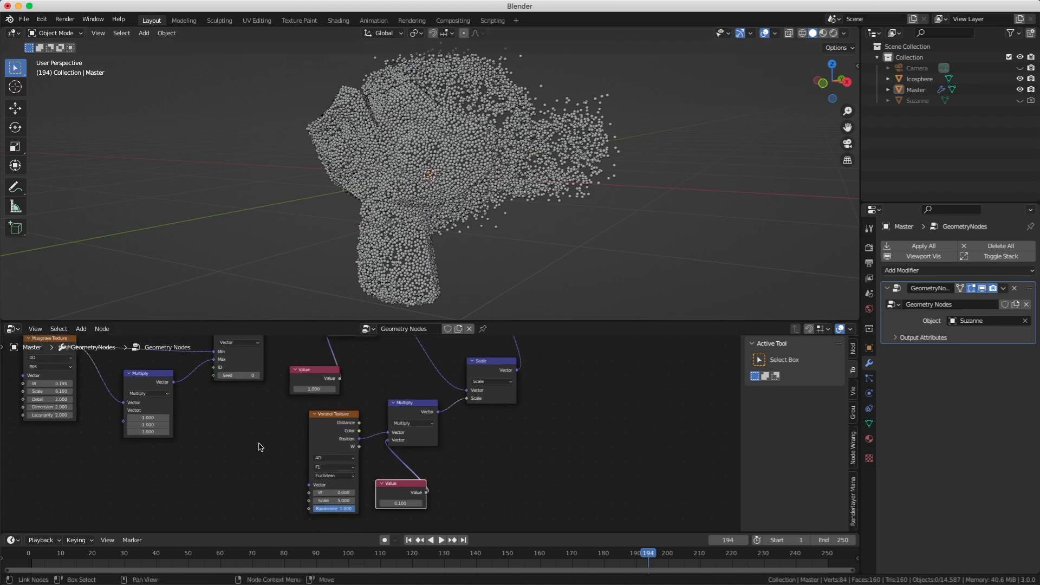
right_click(59, 386)
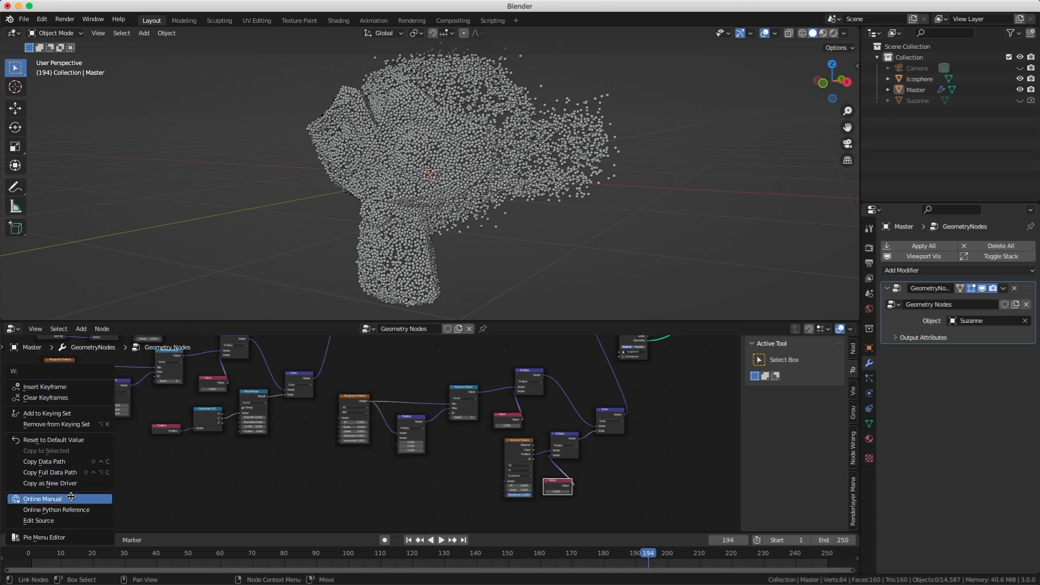
scroll(290, 459, up, 4)
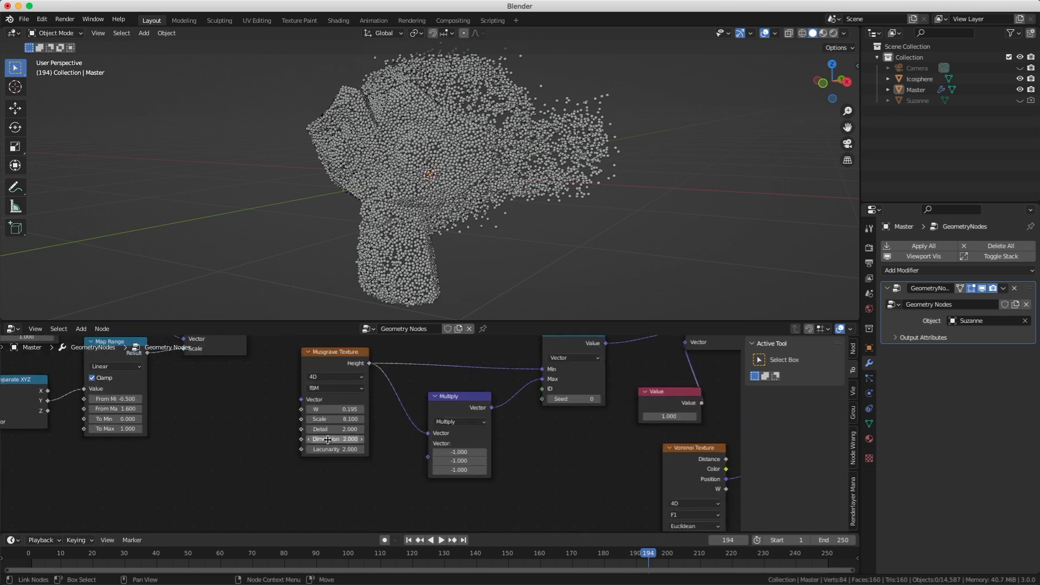
right_click(339, 408)
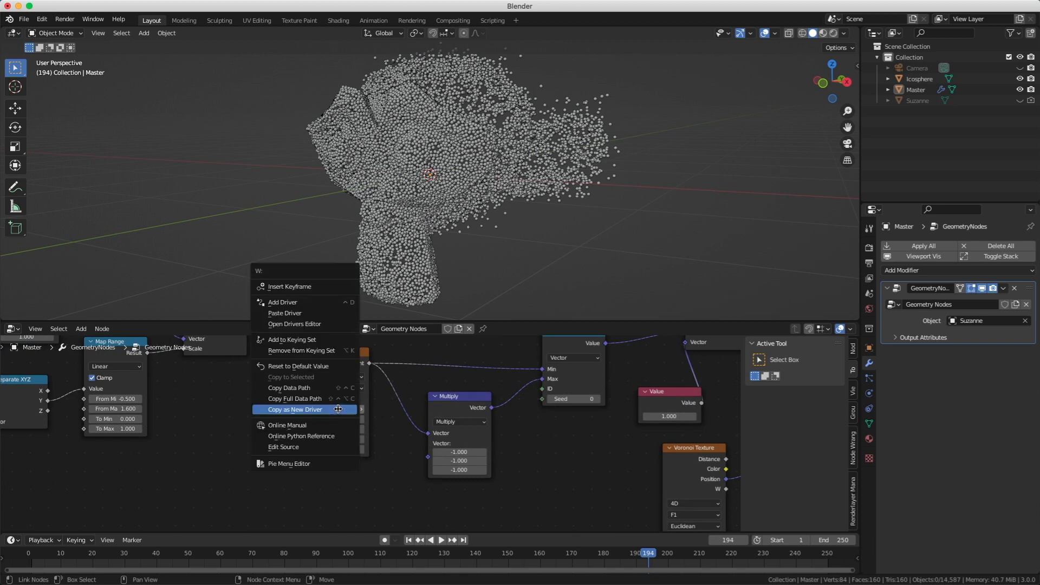
click(318, 313)
Step: Paste the same driver onto the Voronoi Texture's W and play the animation from near the start of the timeline
scroll(340, 494, down, 4)
middle_drag(343, 492, 209, 461)
scroll(383, 491, up, 2)
middle_drag(383, 491, 332, 464)
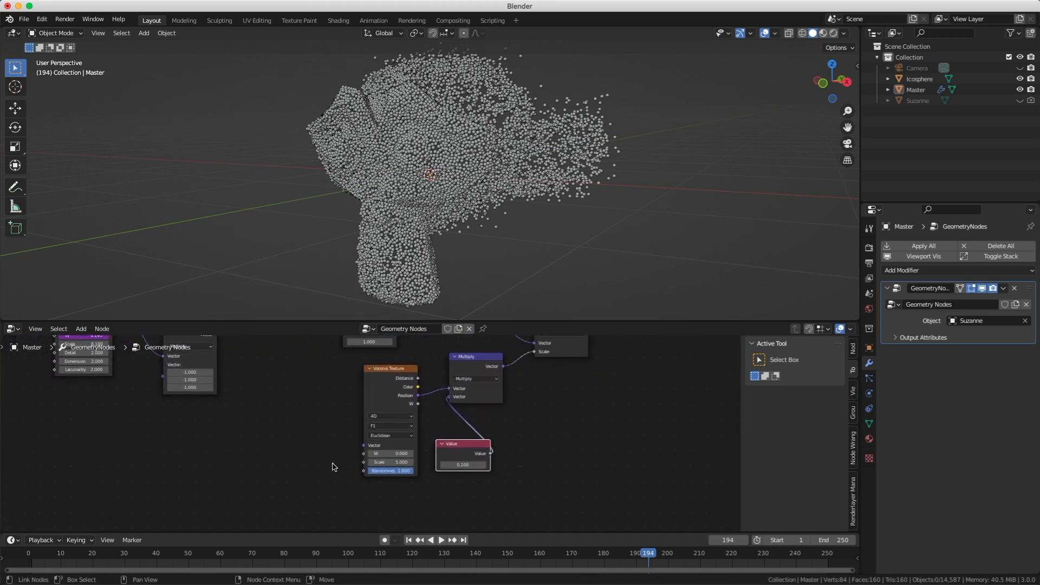
right_click(396, 454)
click(368, 423)
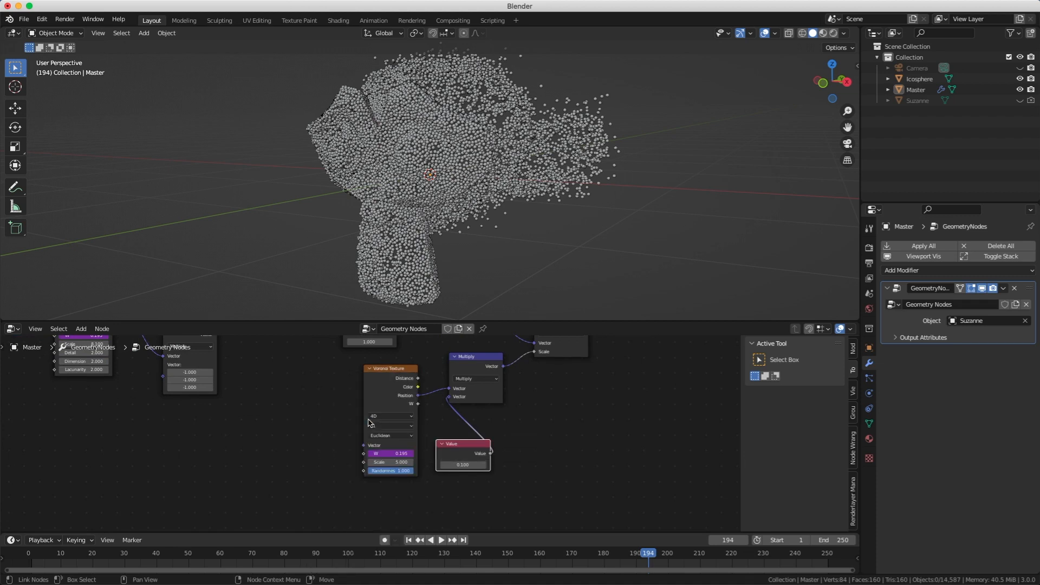
click(45, 553)
key(space)
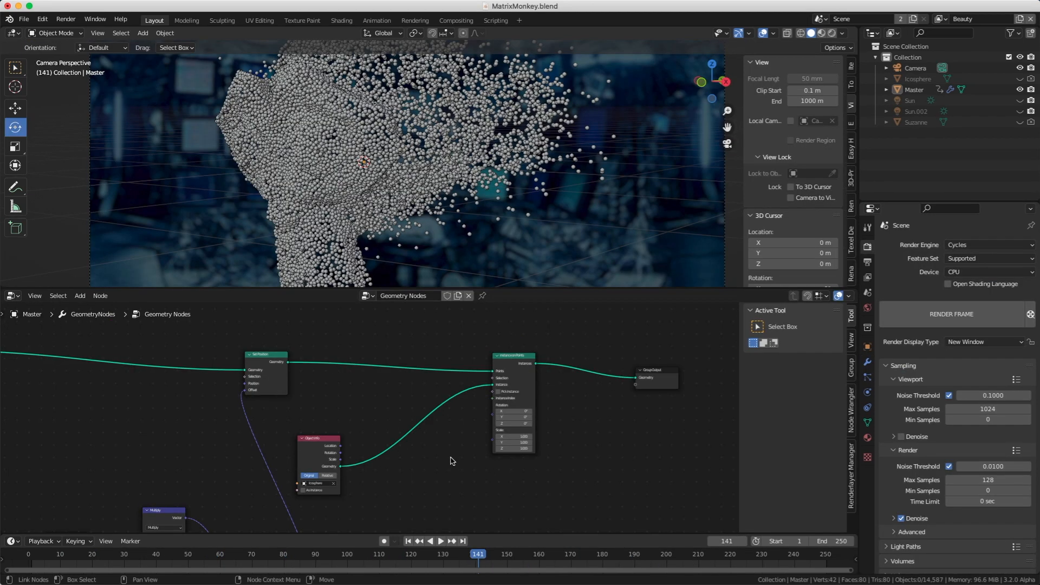
Step: Add a Random Value node and connect its Value output to the Scale input of Instance on Points
key(shift+a)
text(srand)
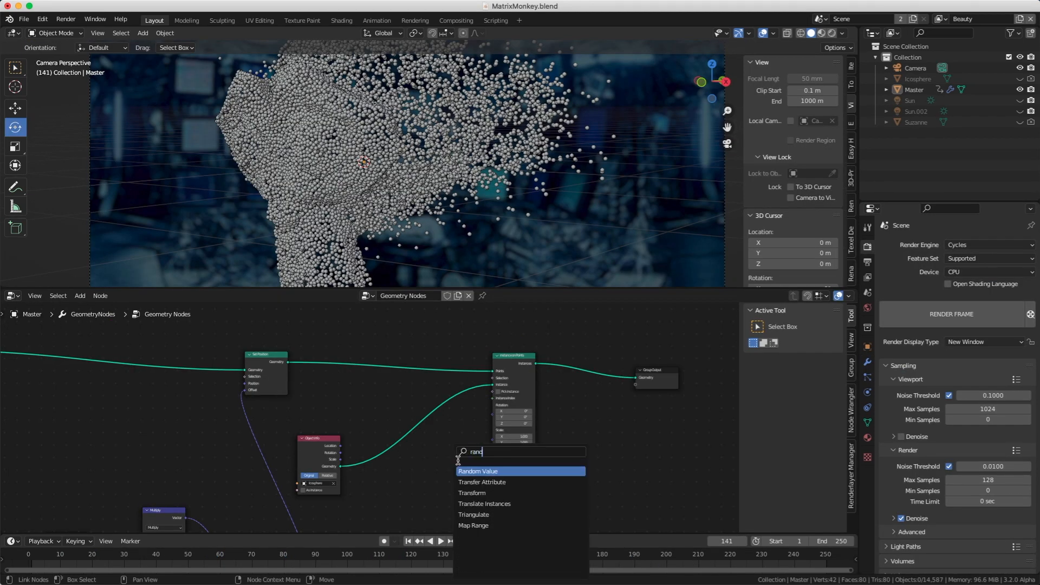
key(Return)
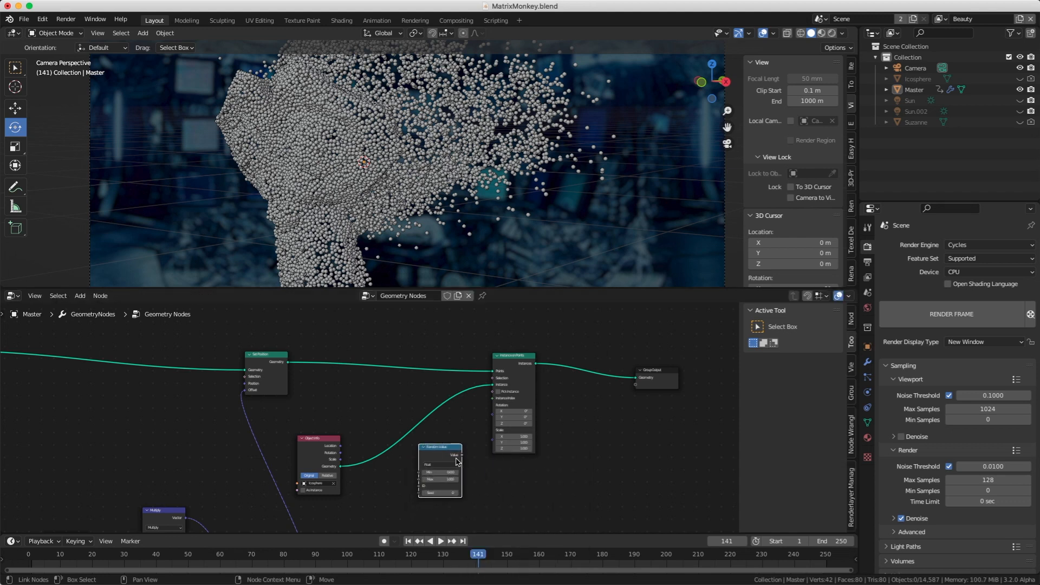
drag(462, 455, 492, 439)
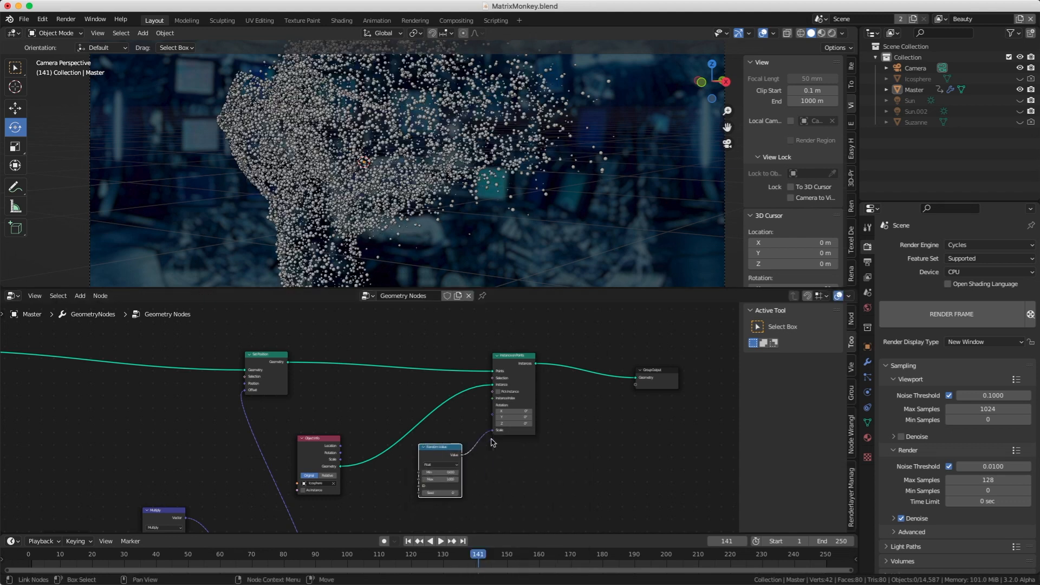
Step: Try a Random Value Min of 0.75, settle on 0.500, and inspect the varied sphere sizes in the viewport
scroll(440, 462, up, 4)
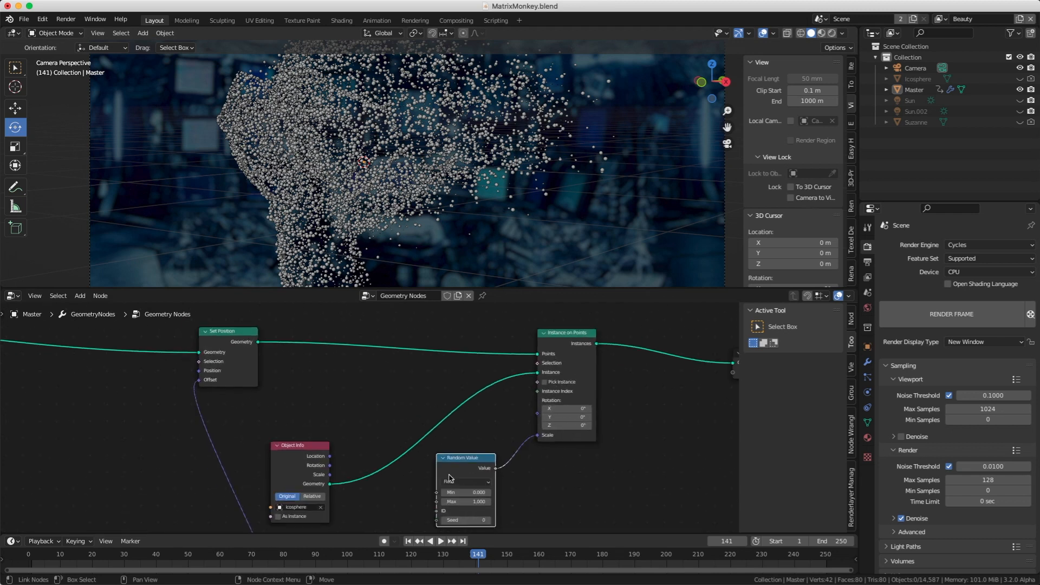
scroll(491, 440, up, 1)
double_click(389, 441)
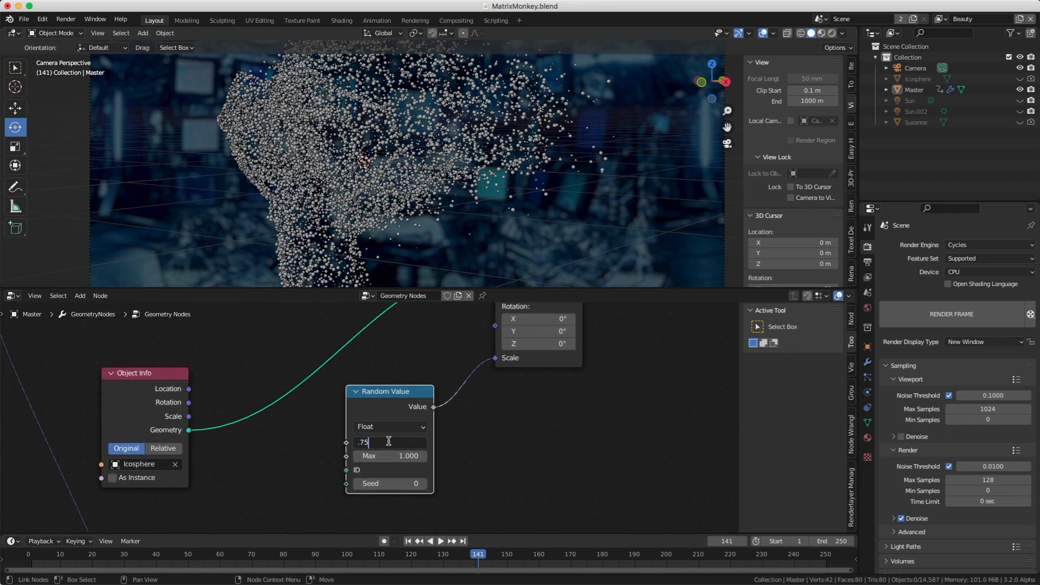
text(.75)
key(Return)
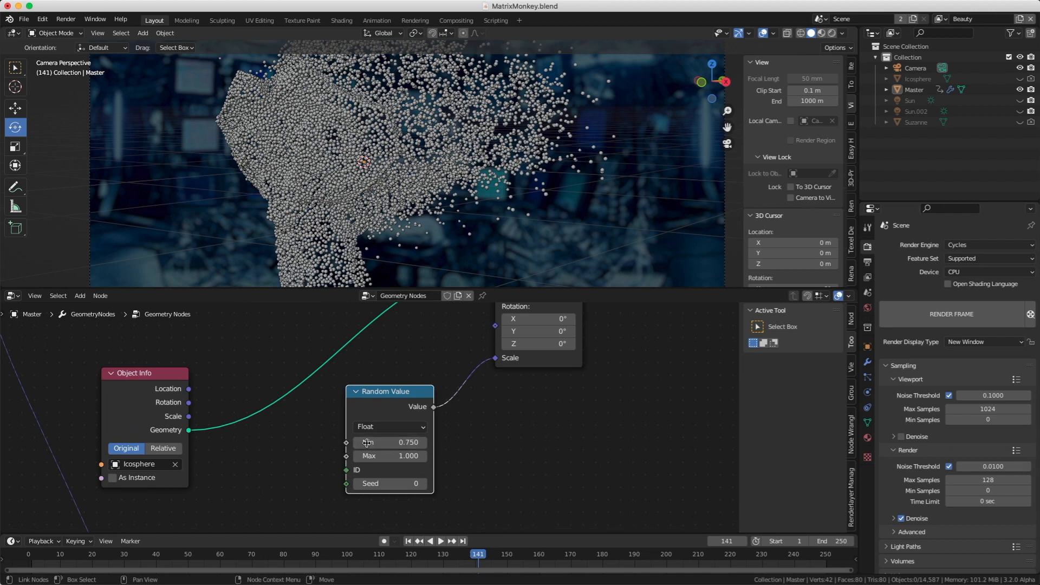
key(Return)
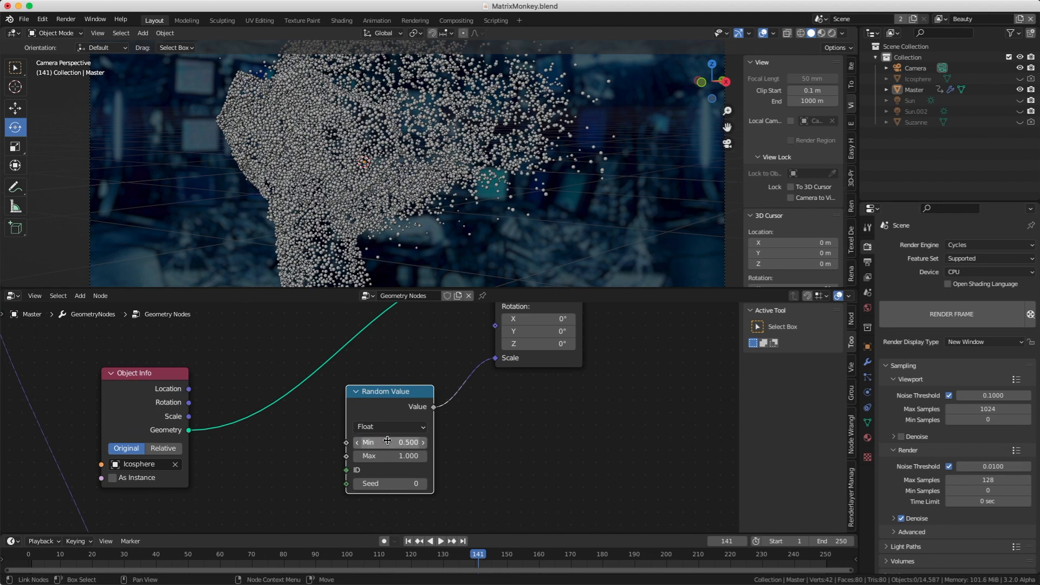
middle_drag(390, 205, 387, 180)
scroll(388, 181, up, 8)
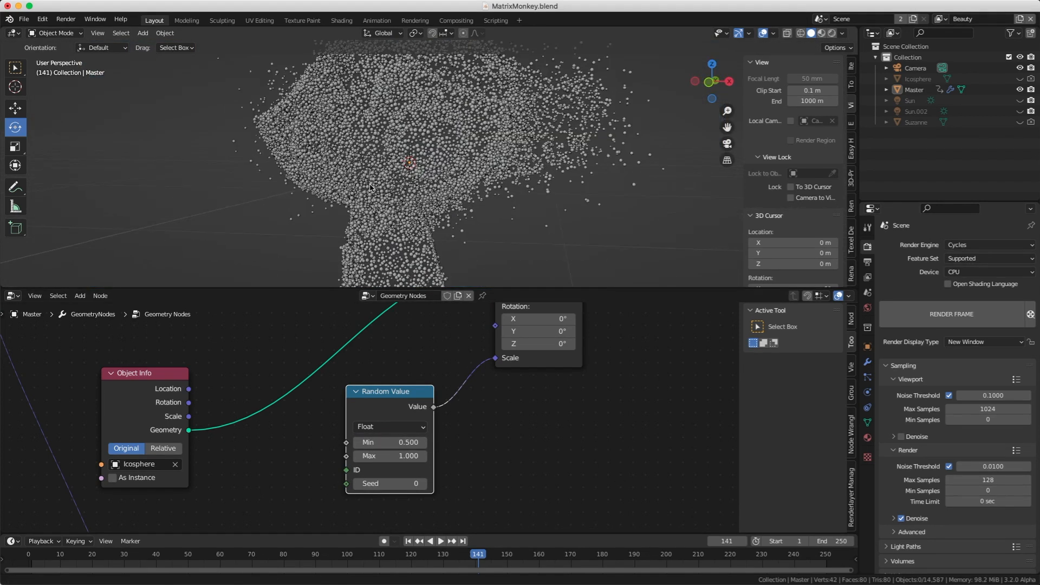
scroll(466, 173, down, 5)
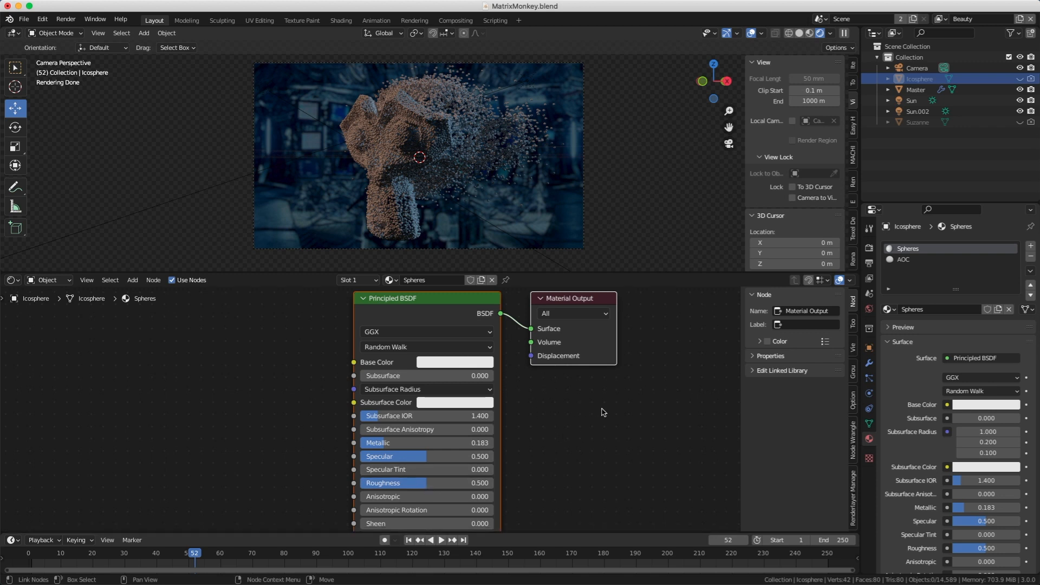
Step: Show the nodes of the Icosphere's AOC material
click(902, 261)
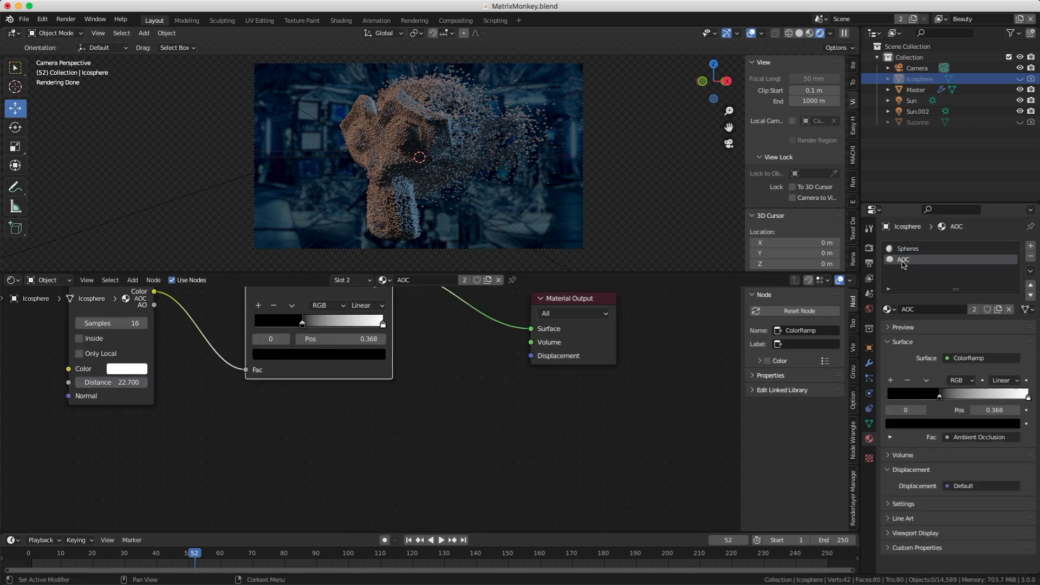
Step: Hide the Sun and Sun.002 lights and lower the Easy HDRI Sky Strength
middle_drag(534, 378, 589, 433)
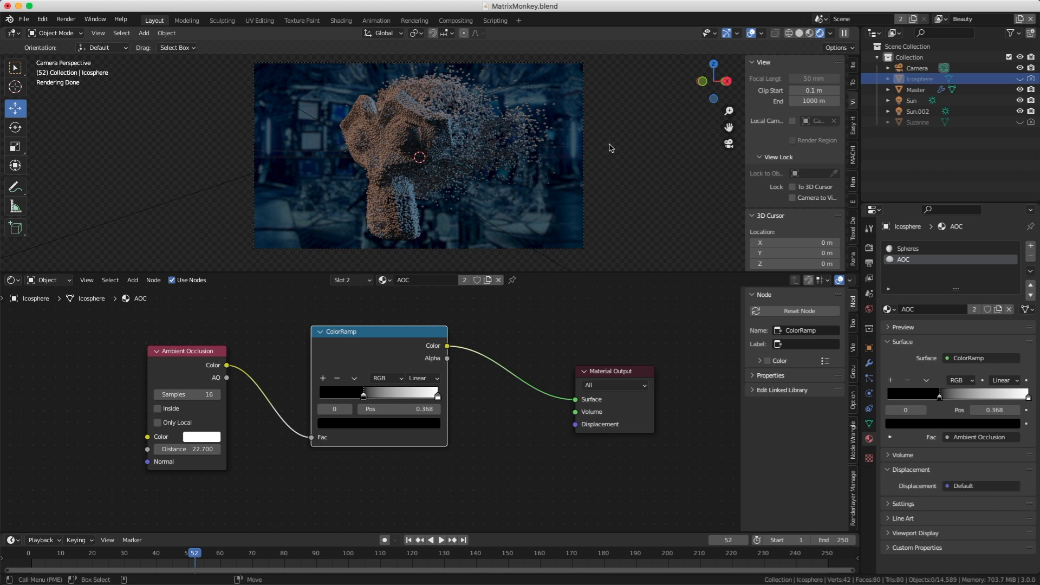
click(913, 101)
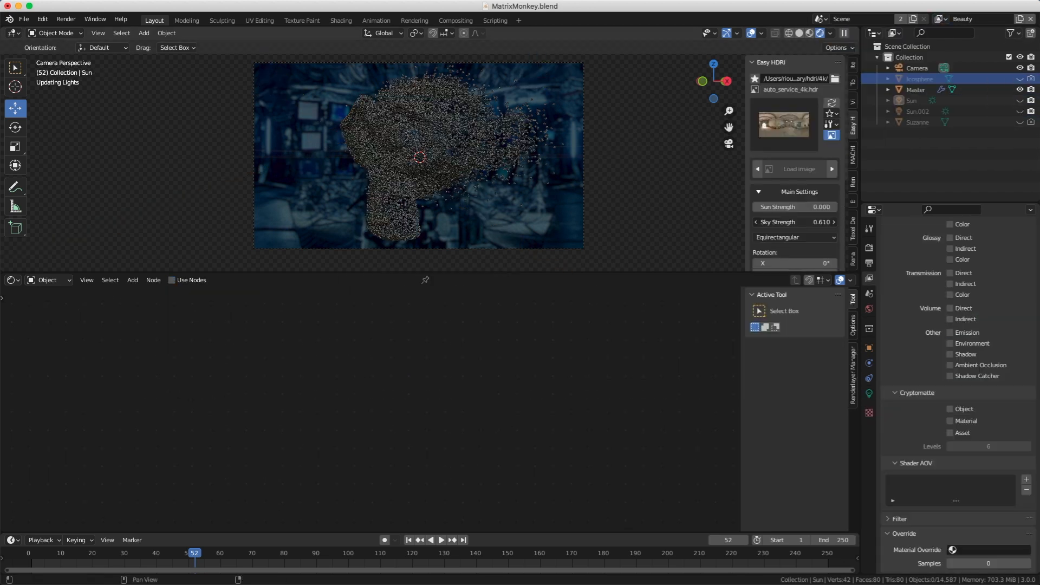
drag(794, 222, 783, 222)
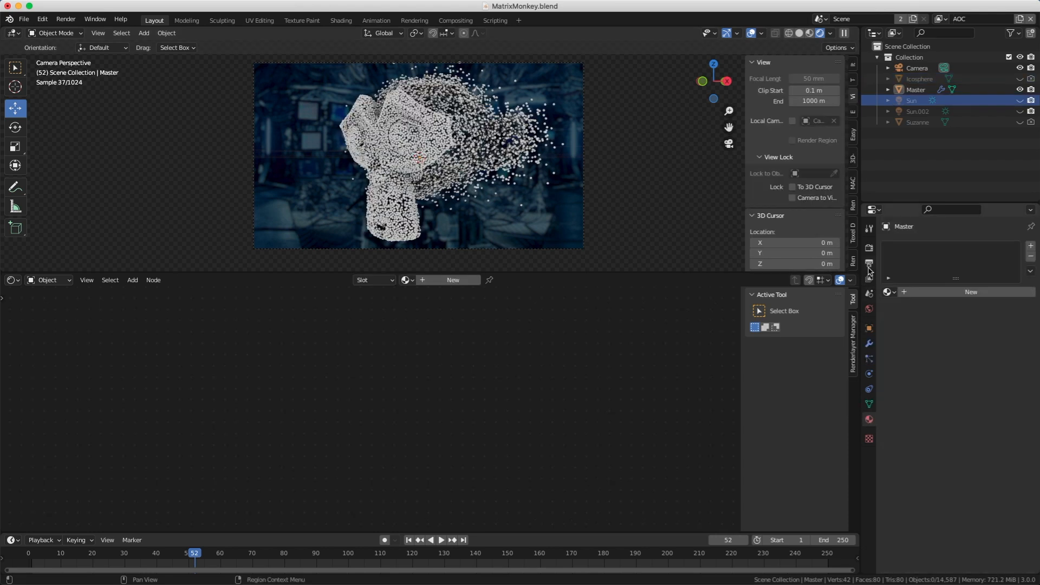
Step: Show the Material Override setting in the AOC view layer's properties
click(870, 280)
scroll(932, 413, down, 10)
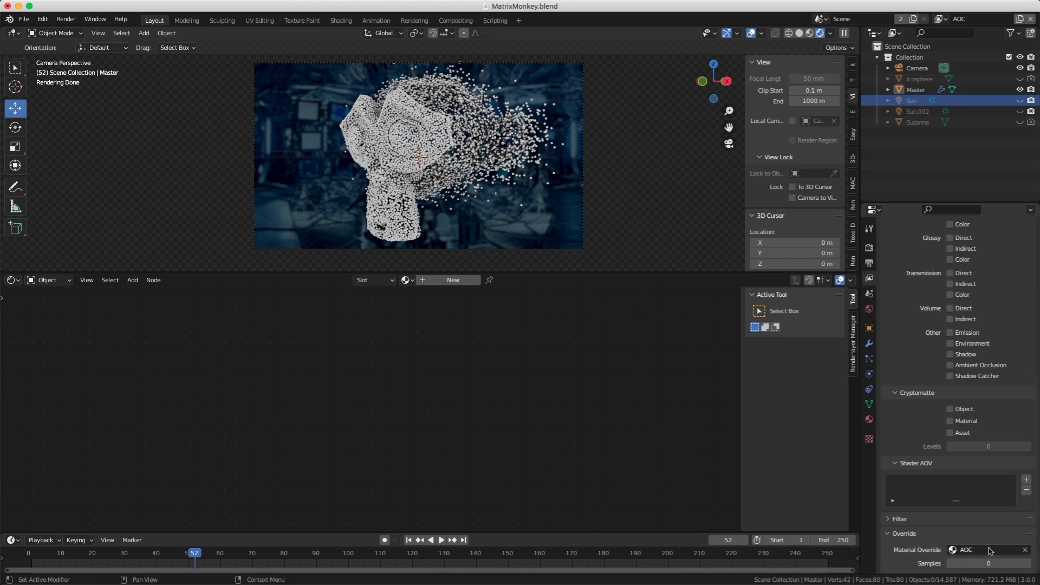
Step: Bring back the Icosphere's AOC material nodes and move the ColorRamp's black stop slightly toward white
click(919, 79)
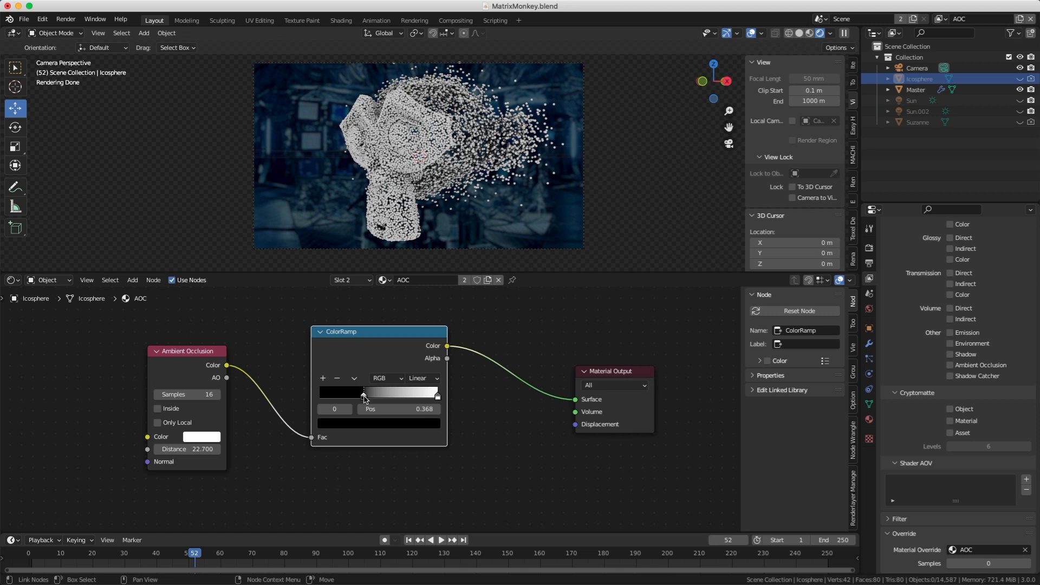
scroll(364, 400, up, 3)
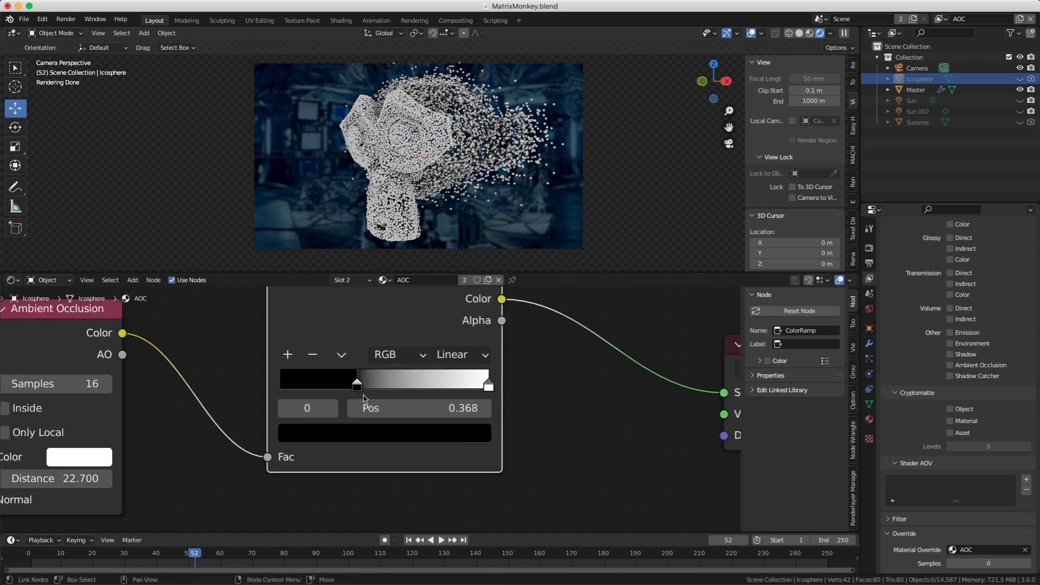
mouse_move(359, 390)
mouse_down()
mouse_move(287, 390)
mouse_move(376, 391)
mouse_up()
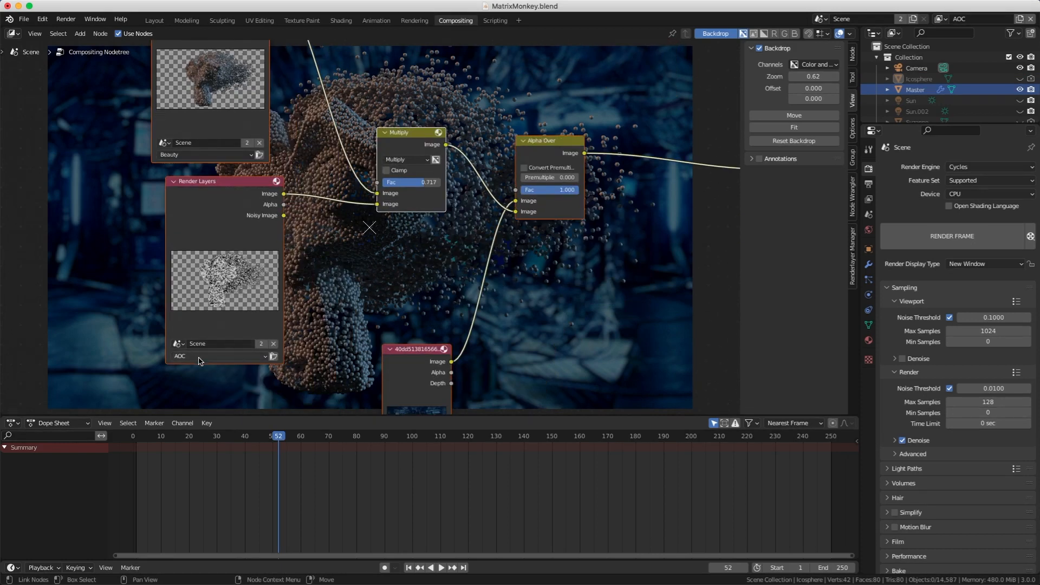
Step: In the Compositing workspace, examine how the Multiply and Alpha Over nodes combine the Beauty and AOC render layers with the background image
middle_drag(322, 267, 266, 304)
click(349, 178)
middle_drag(366, 256, 321, 175)
middle_drag(389, 265, 355, 309)
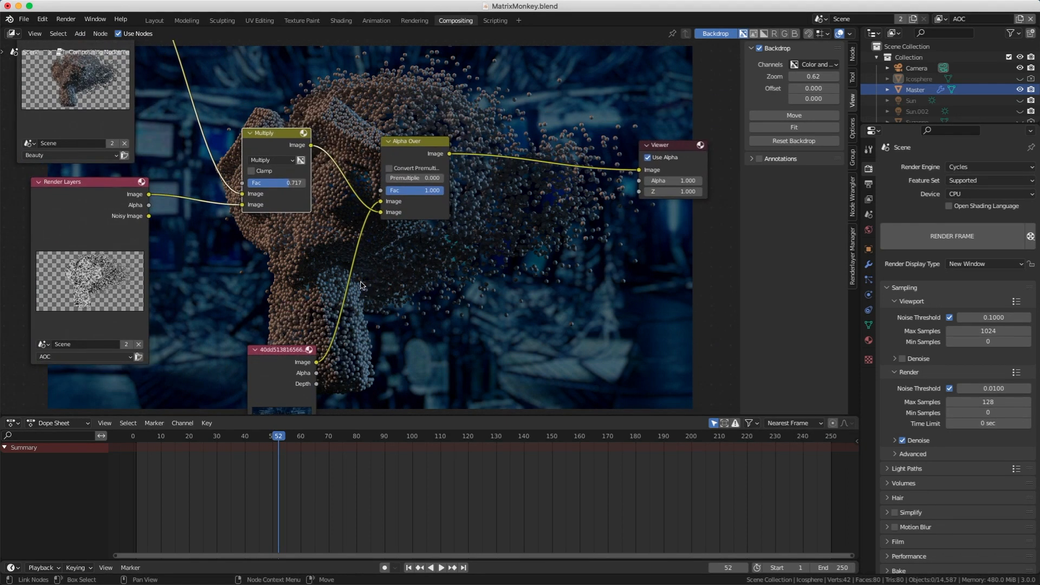
click(410, 147)
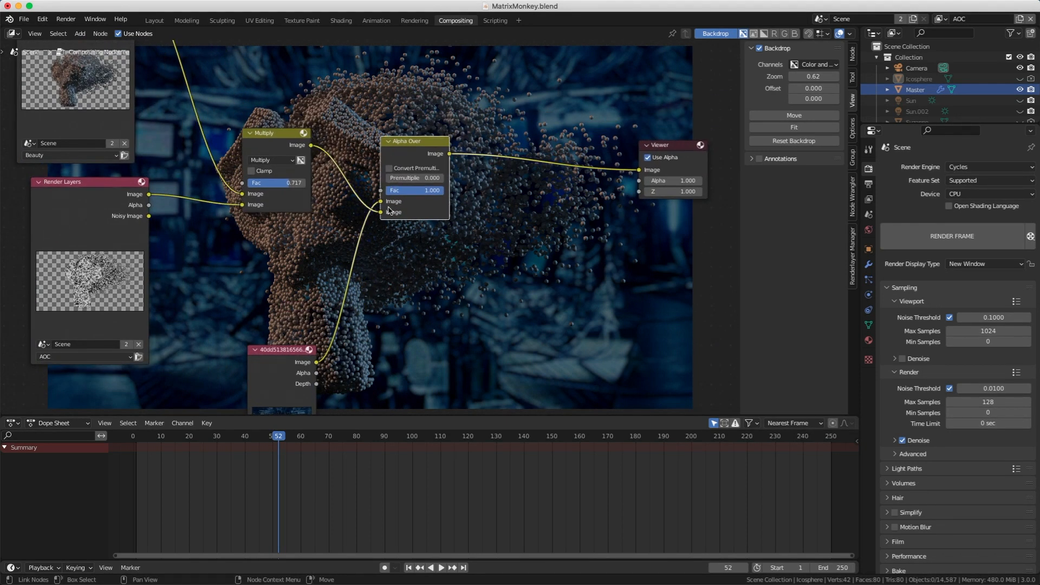